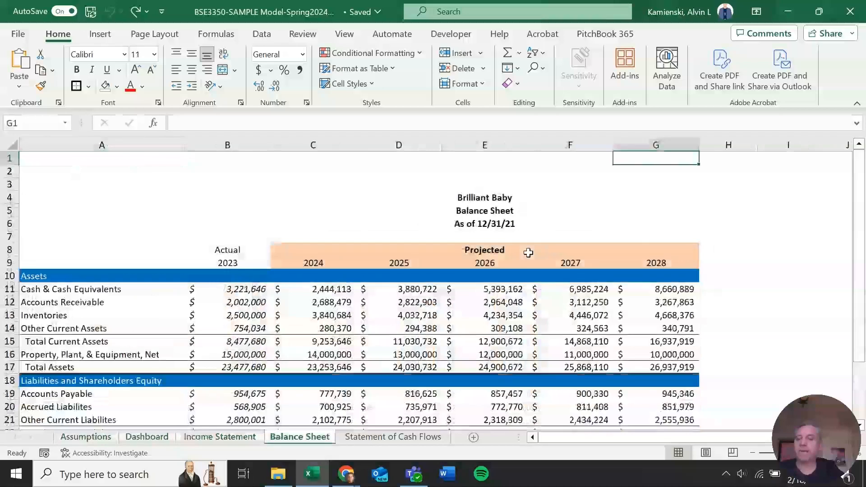
Switch to the Assumptions sheet and draw a text box near cells A2:A4 containing "AS"
key(ctrl+Page_Up)
key(ctrl+Page_Up)
key(ctrl+Page_Up)
key(ctrl+Page_Up)
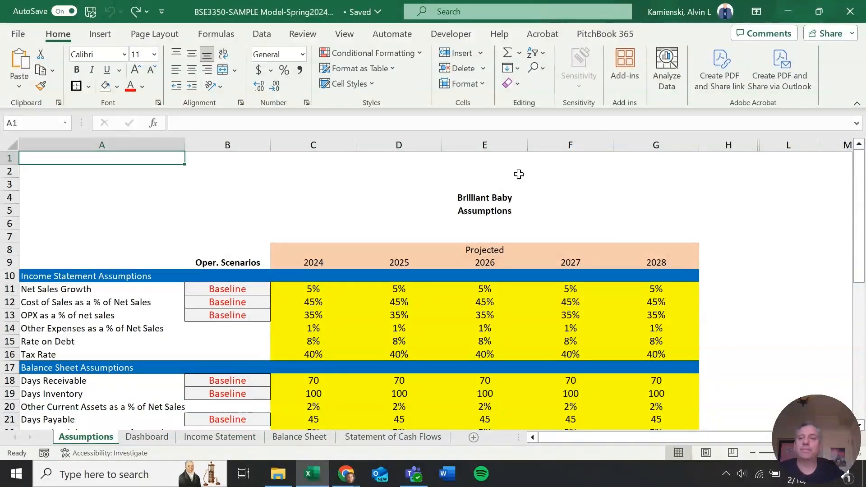
click(100, 34)
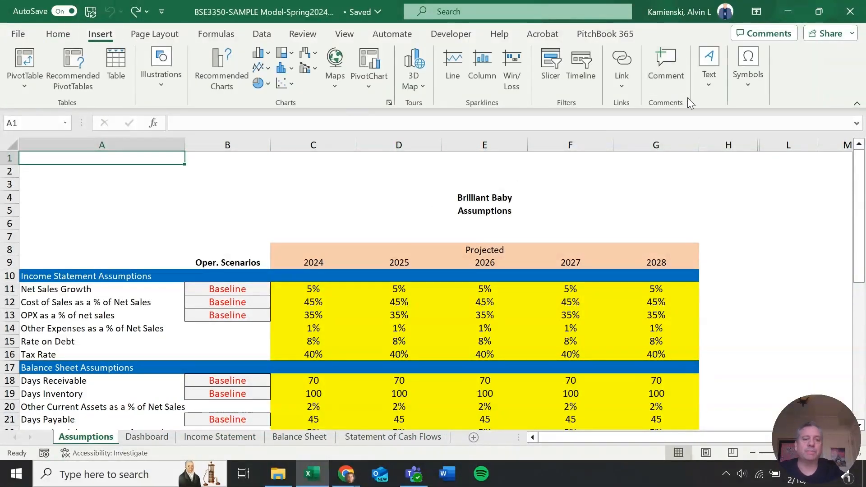
click(707, 87)
click(710, 135)
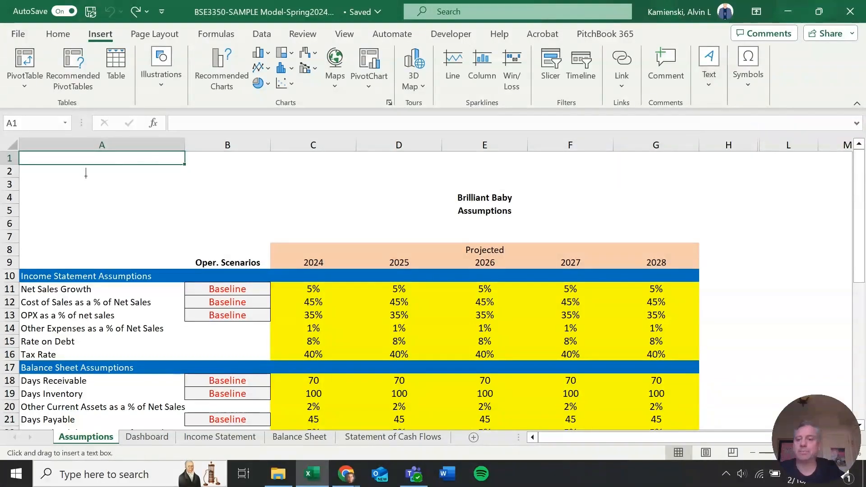
drag(71, 176, 155, 206)
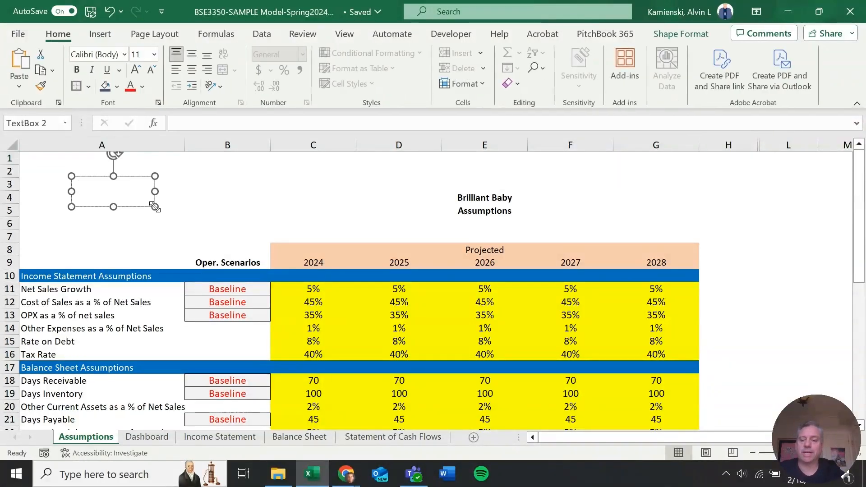
text(AS)
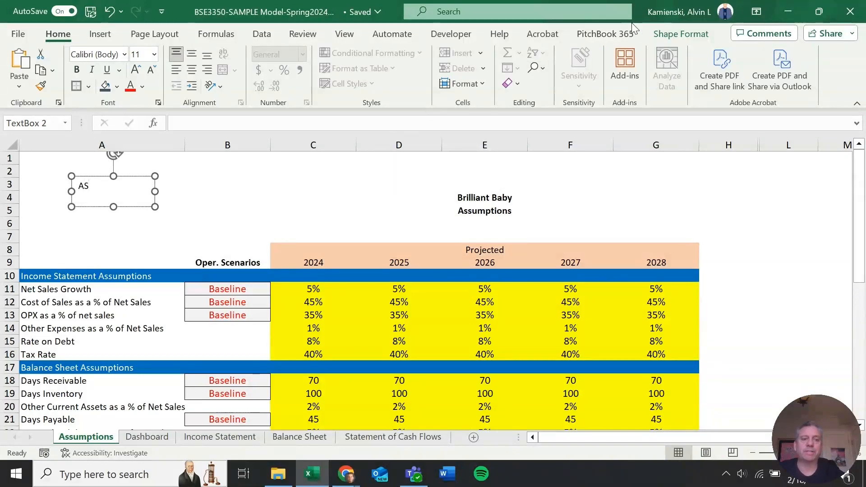
Resize the text box to a height of 0.3" and a width of 0.4"
click(661, 32)
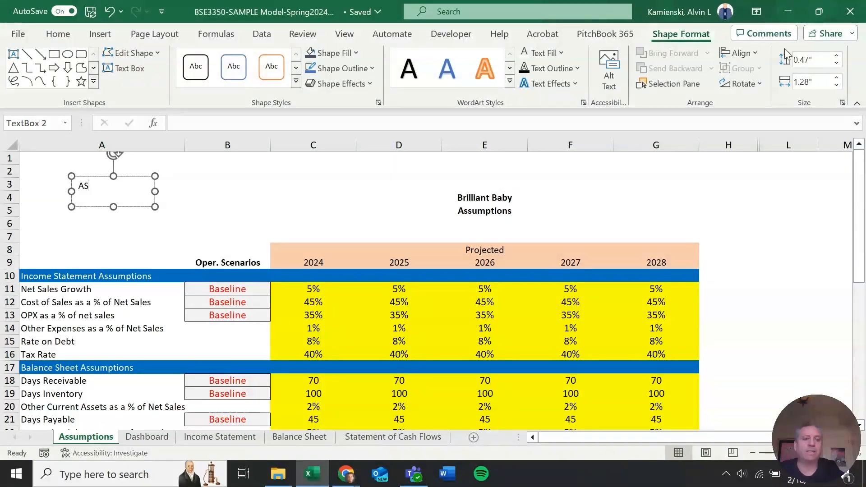
click(757, 55)
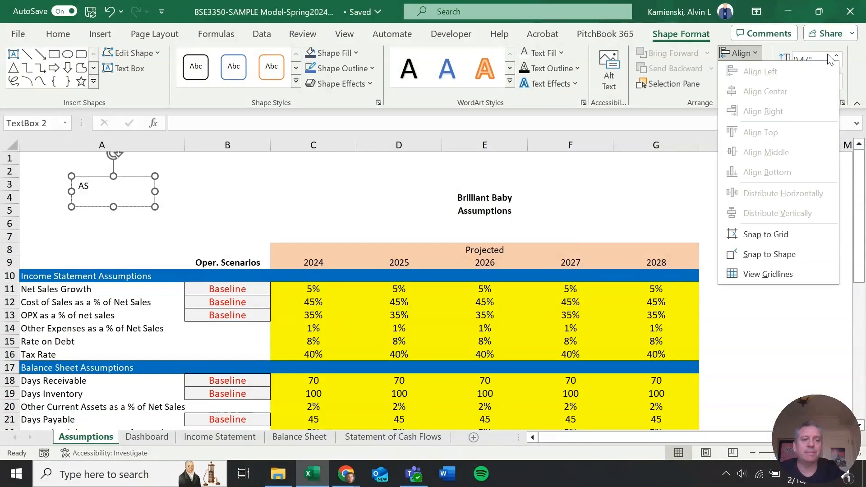
click(824, 57)
text(0.3)
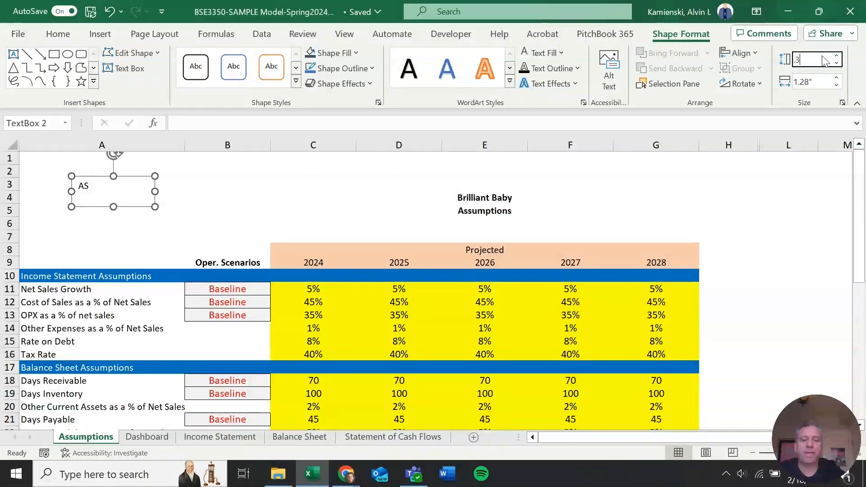
key(Tab)
key(BackSpace)
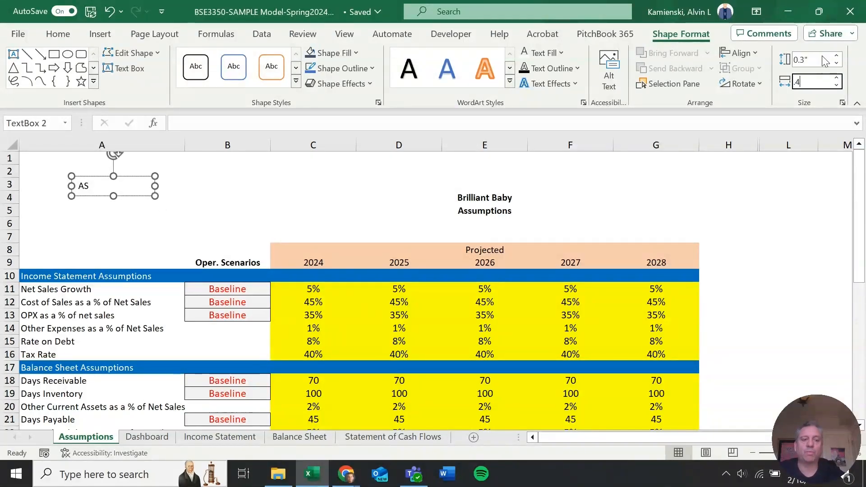
text(.4)
key(Tab)
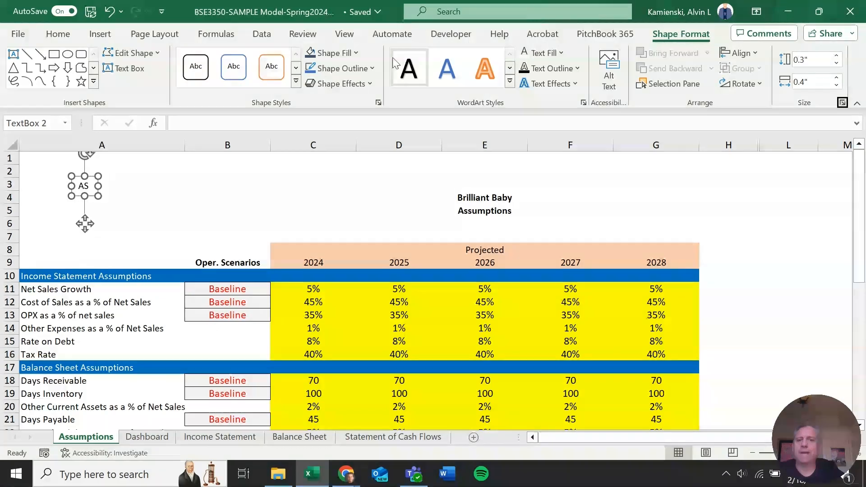
Fill the text box with the dark blue-gray theme colour and make its text white
click(355, 56)
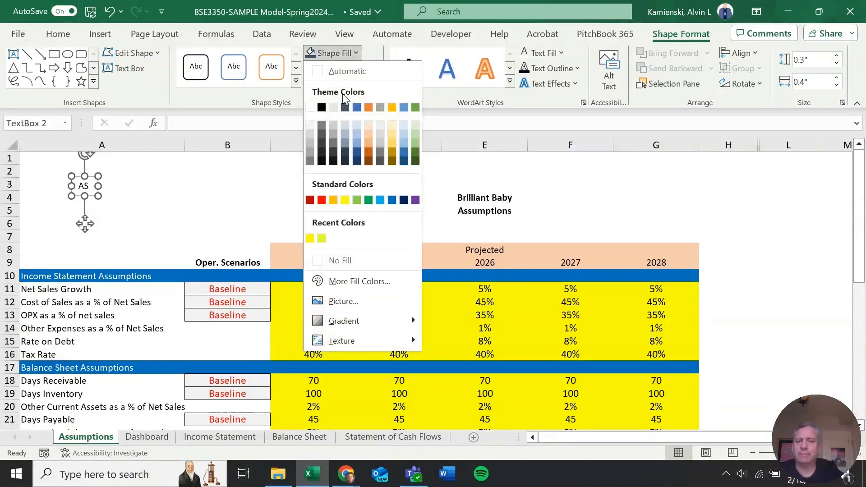
click(345, 108)
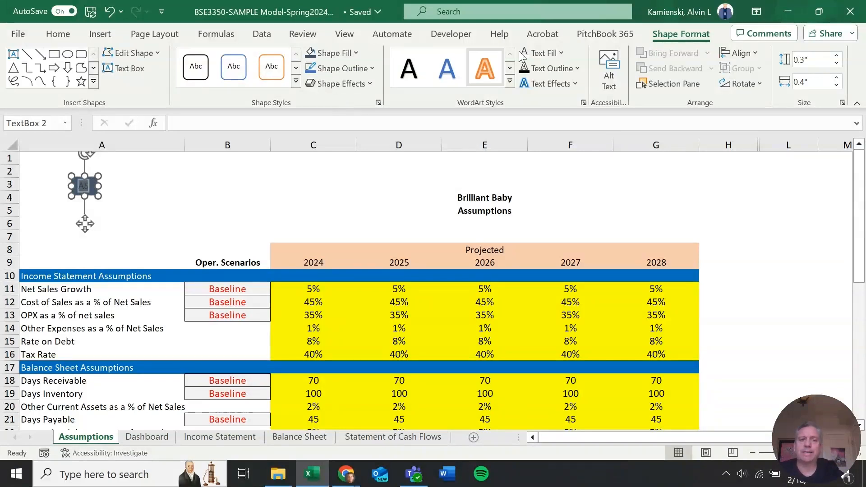
click(562, 54)
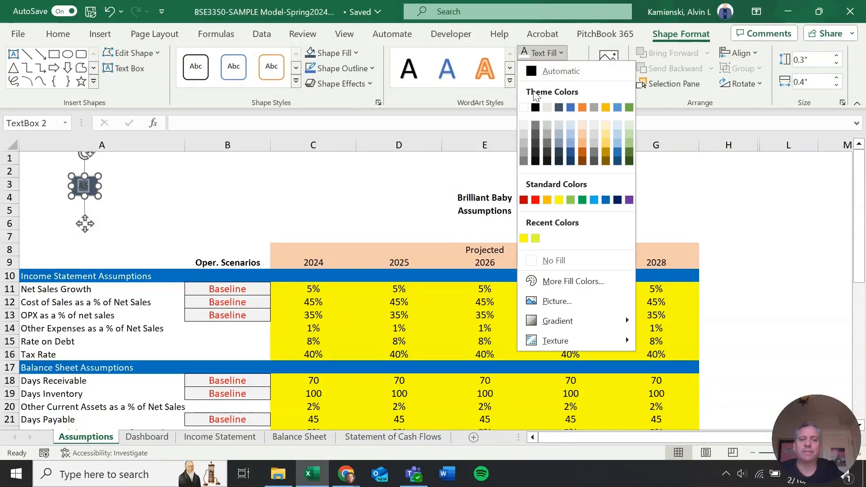
click(524, 107)
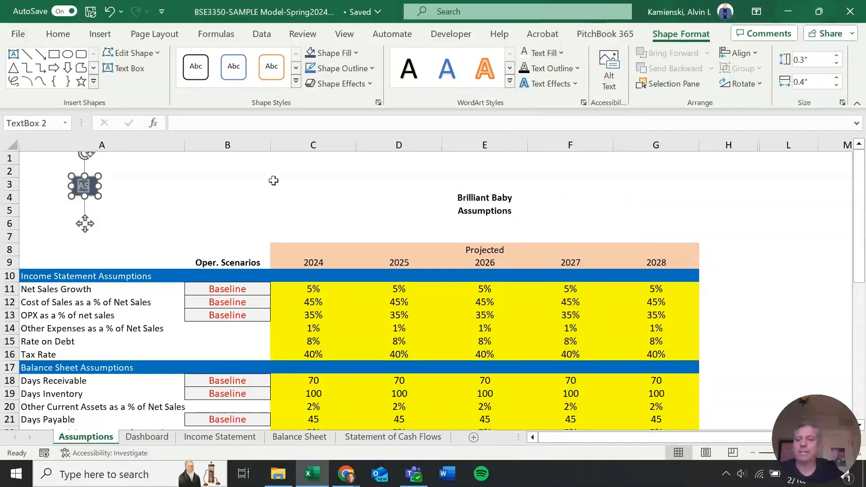
click(212, 199)
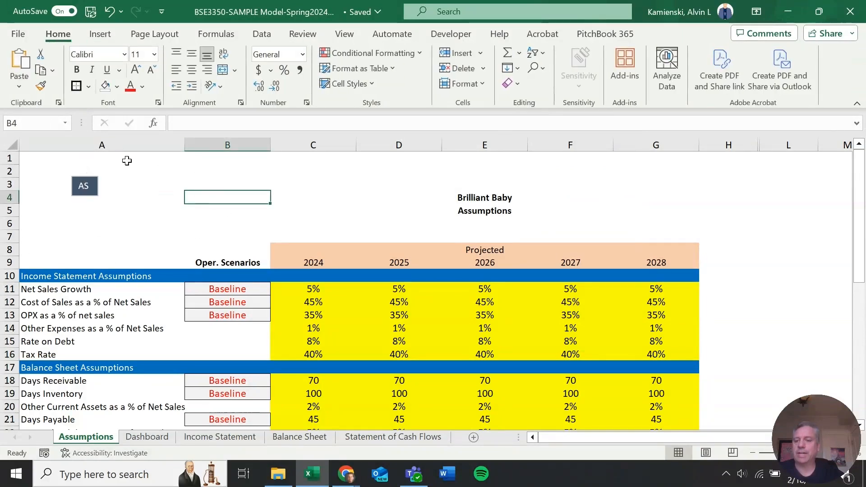
Hyperlink the text box to the Assumptions sheet as a place in this document, clearing the cell reference
click(94, 186)
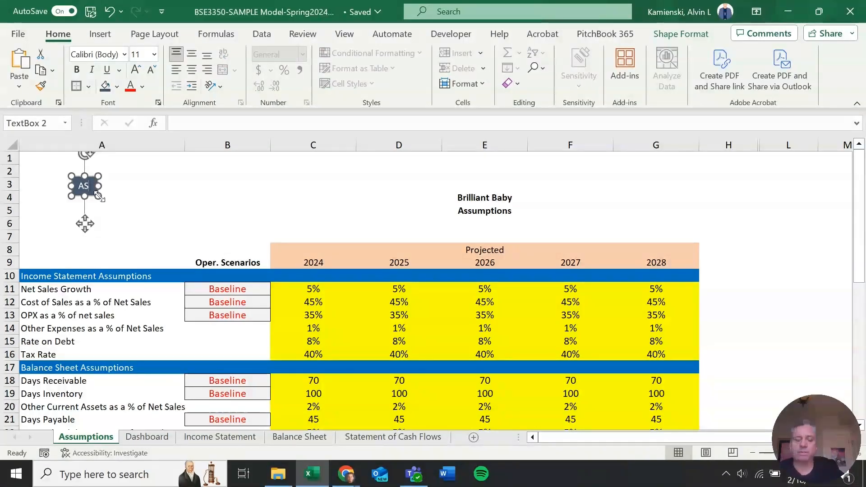
right_click(100, 200)
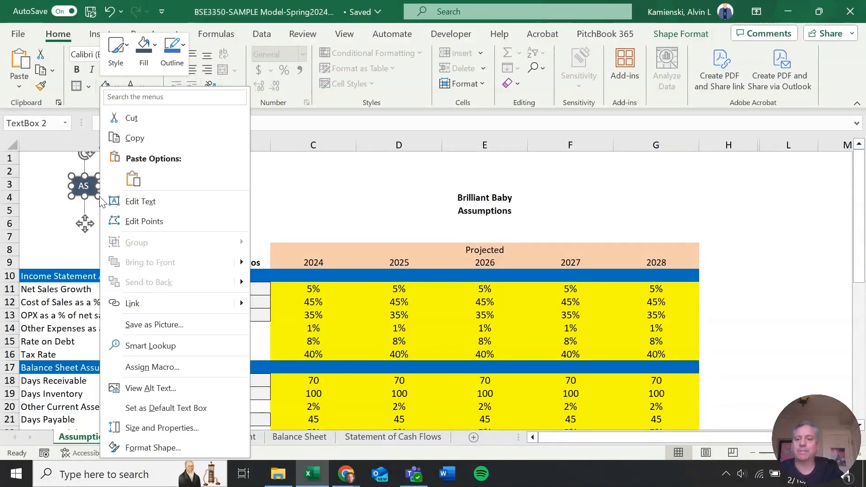
click(160, 302)
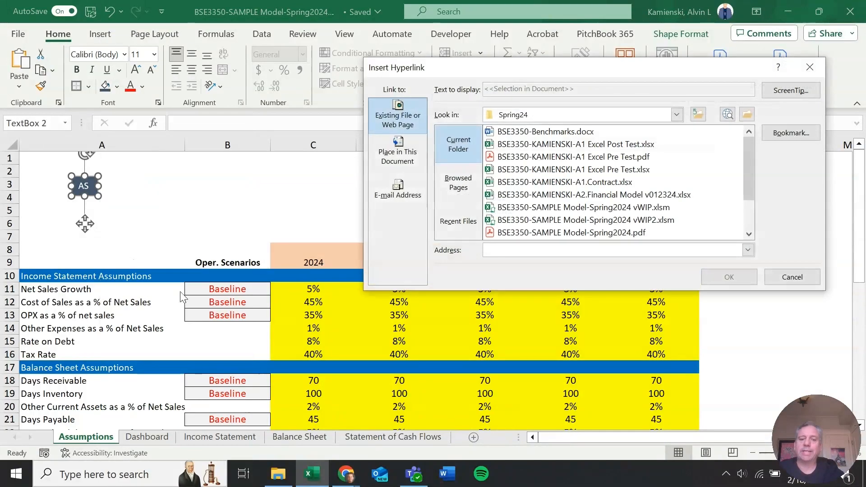
click(404, 156)
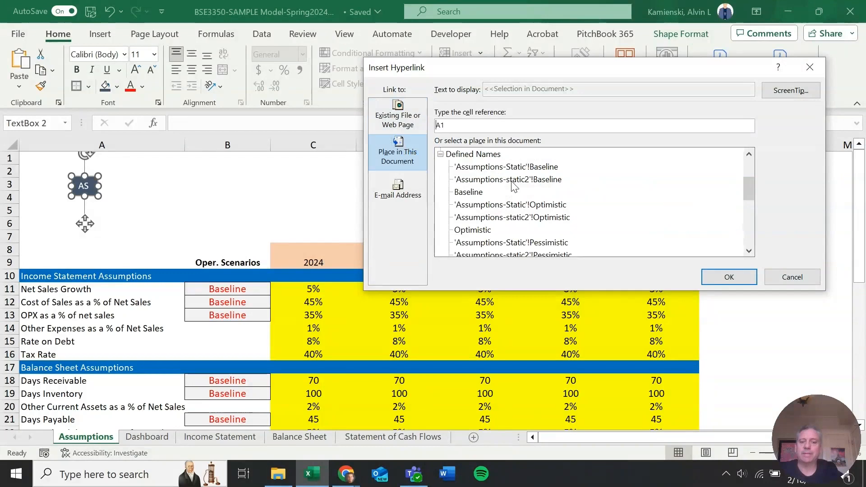
scroll(512, 185, up, 2)
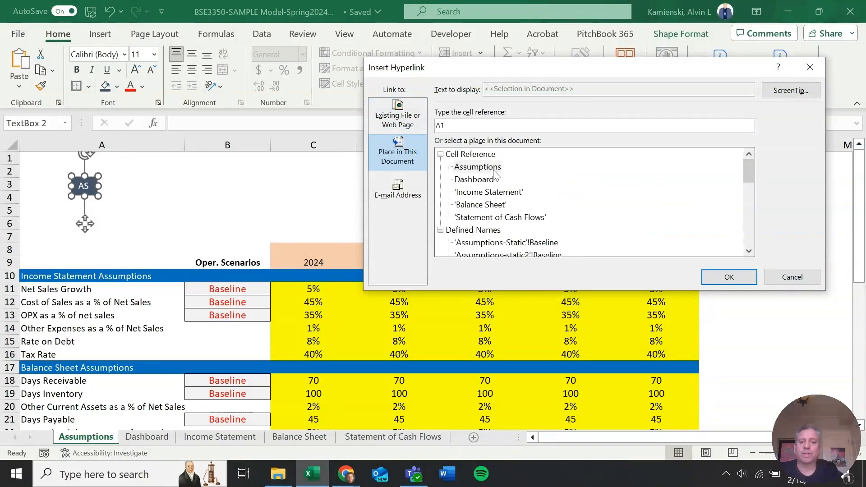
click(481, 166)
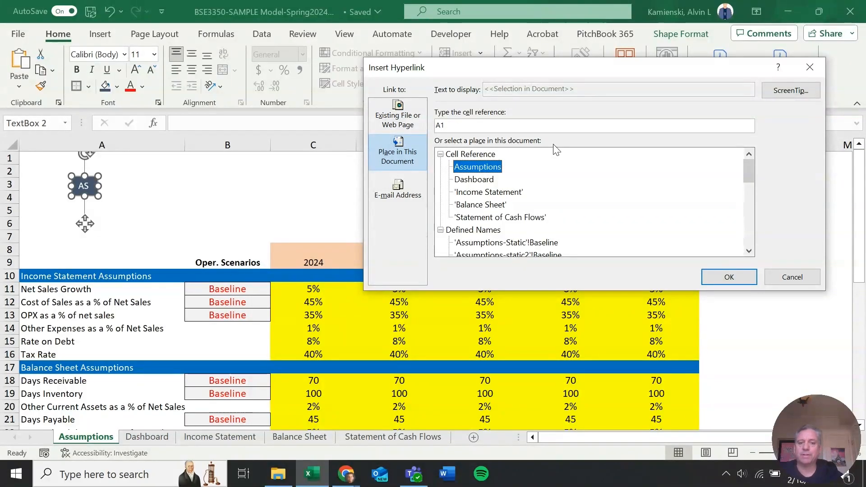
click(510, 127)
key(BackSpace)
key(BackSpace)
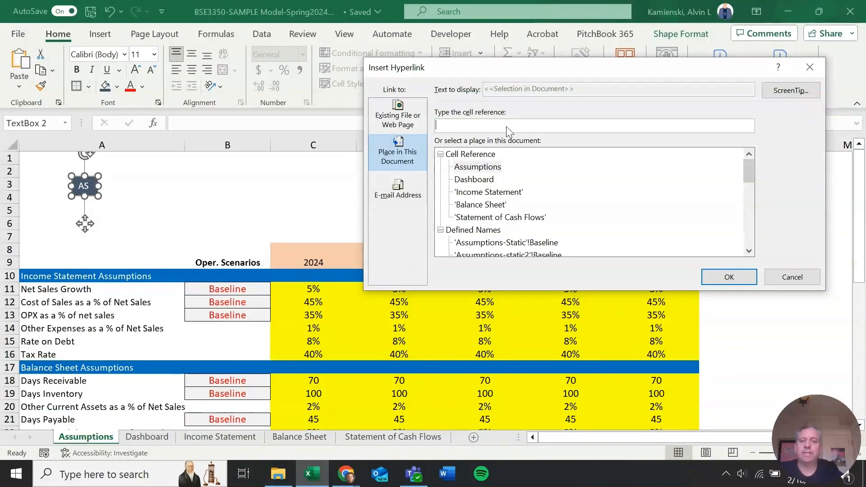
click(719, 283)
click(249, 185)
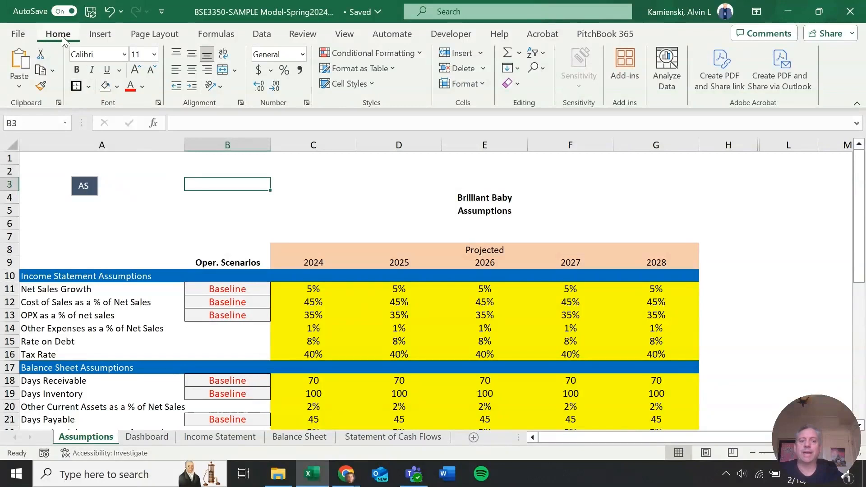
Select the text box as an object and duplicate it five times
click(543, 67)
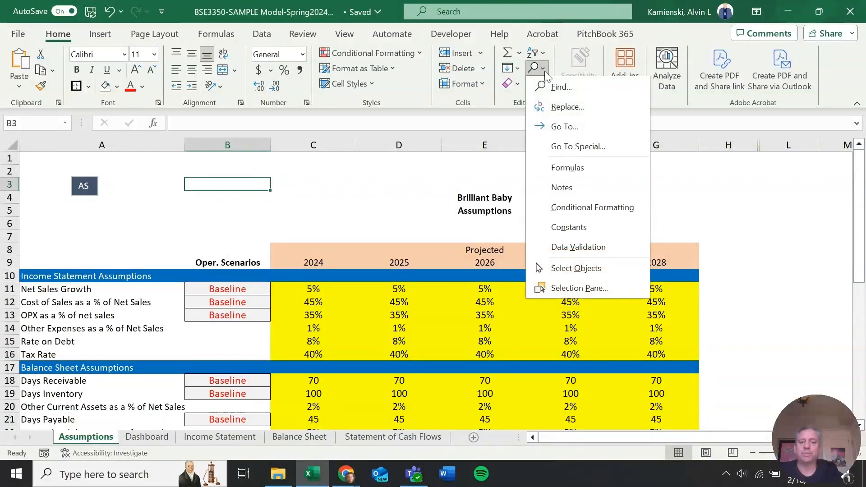
click(570, 264)
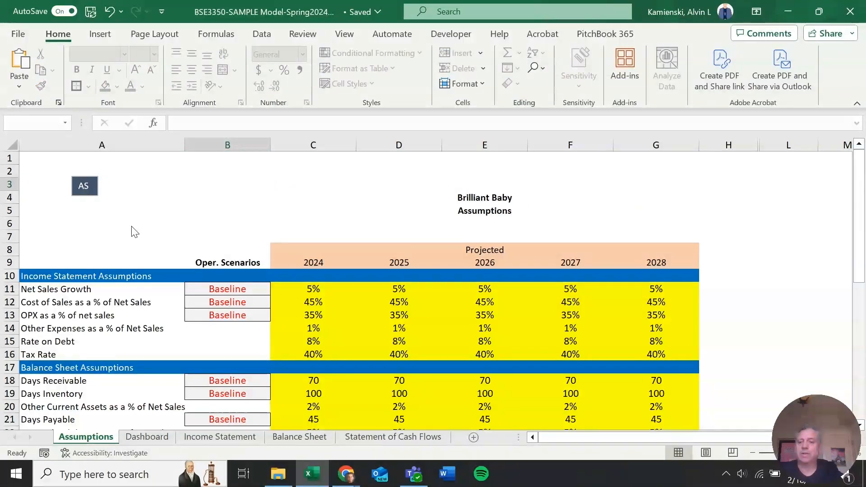
drag(173, 197, 28, 149)
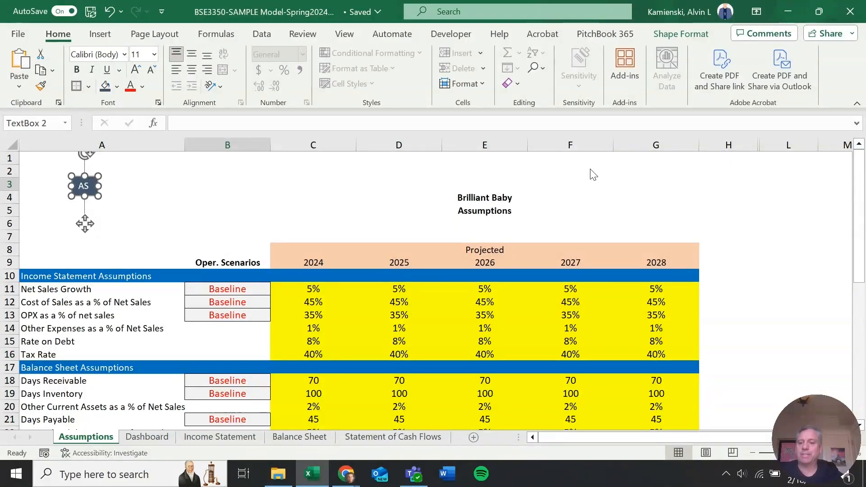
key(ctrl+d)
key(ctrl+d)
key(ctrl+d)
key(ctrl+d)
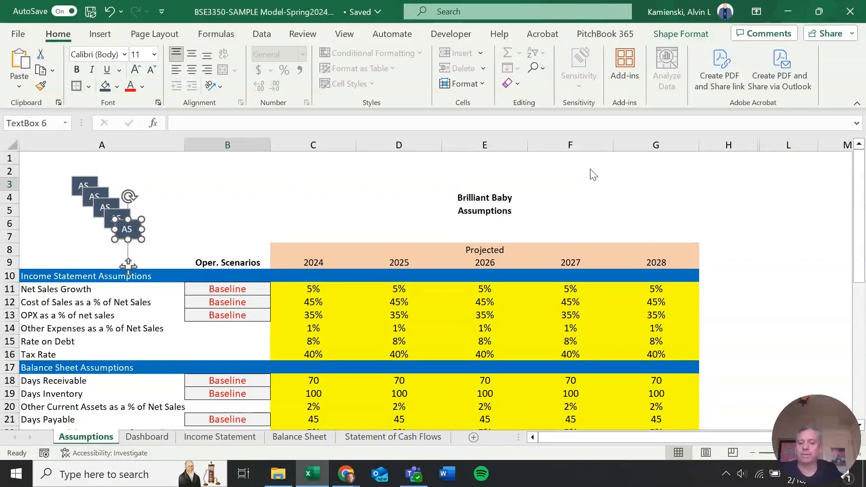
key(ctrl+d)
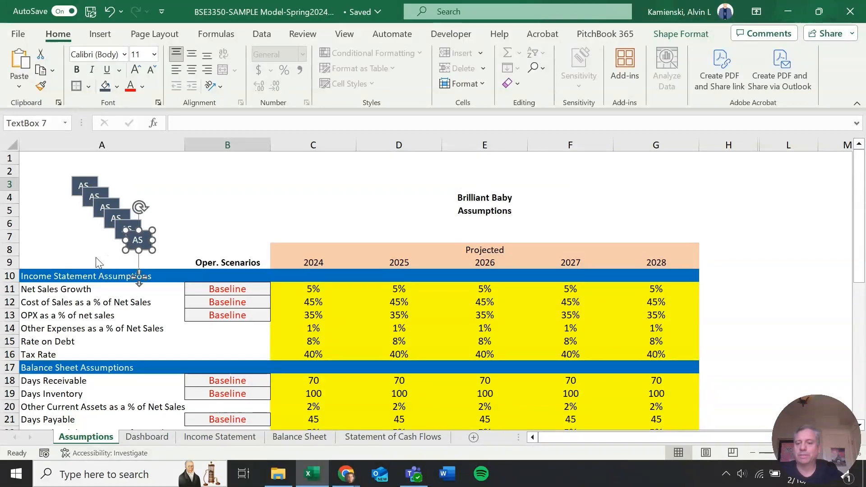
Spread the stacked duplicate text boxes apart near the top of the sheet and delete the surplus sixth box
drag(71, 260, 210, 175)
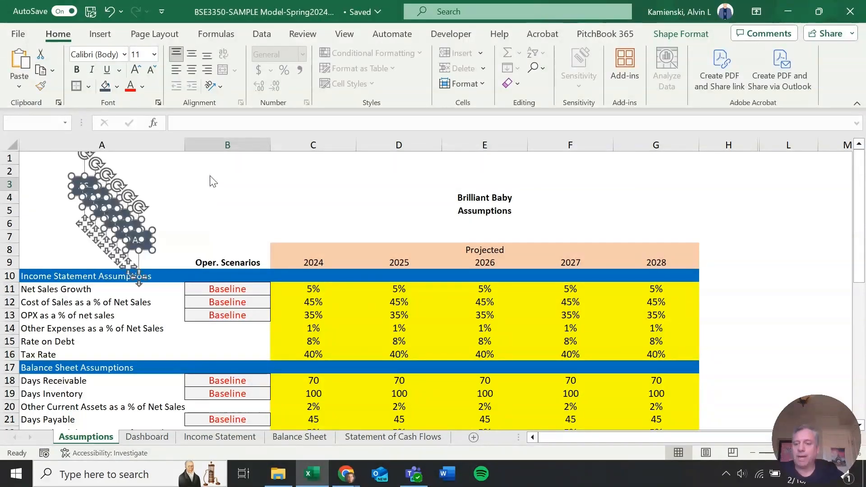
key(Escape)
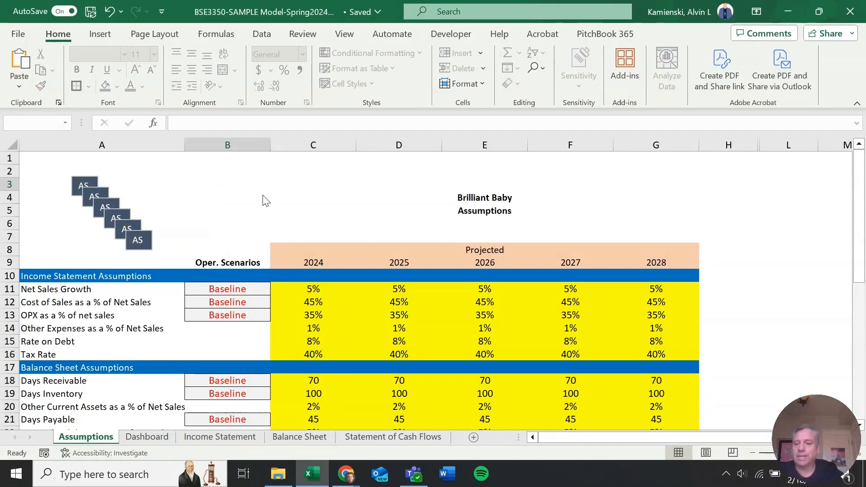
click(85, 191)
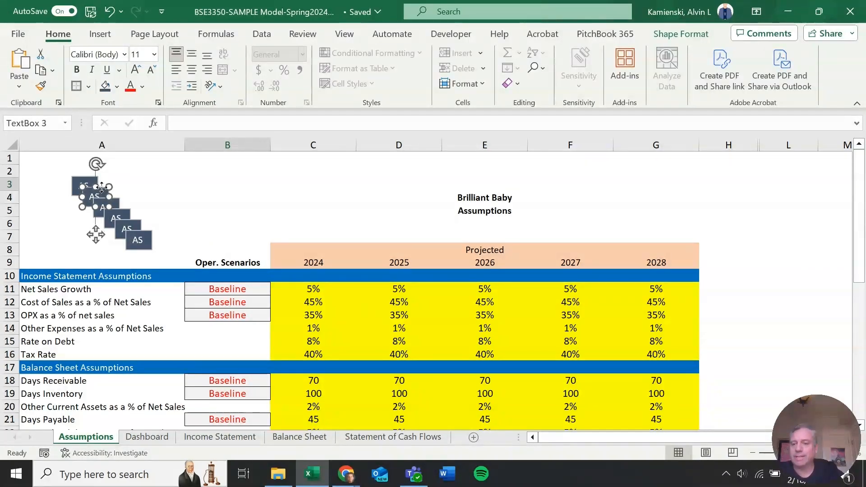
drag(101, 188, 152, 170)
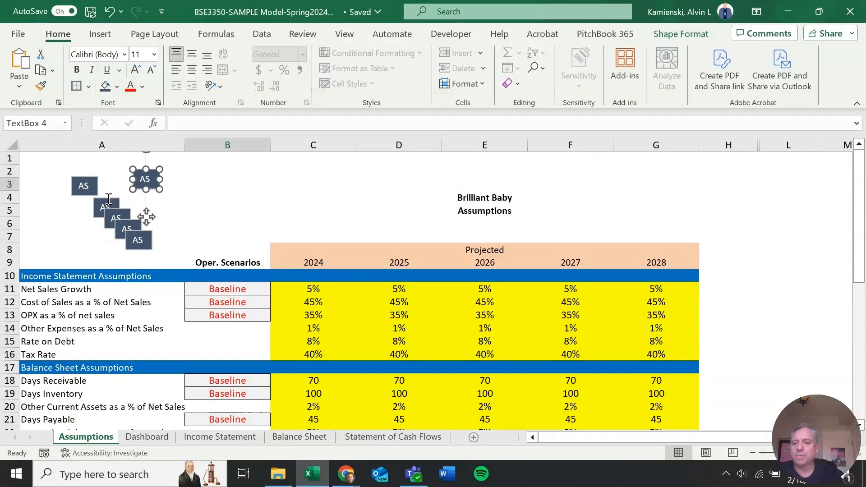
drag(108, 198, 134, 178)
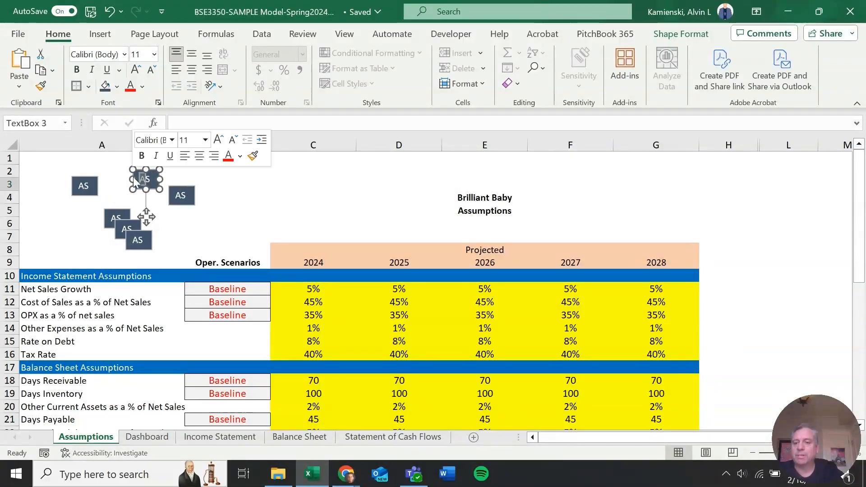
click(110, 218)
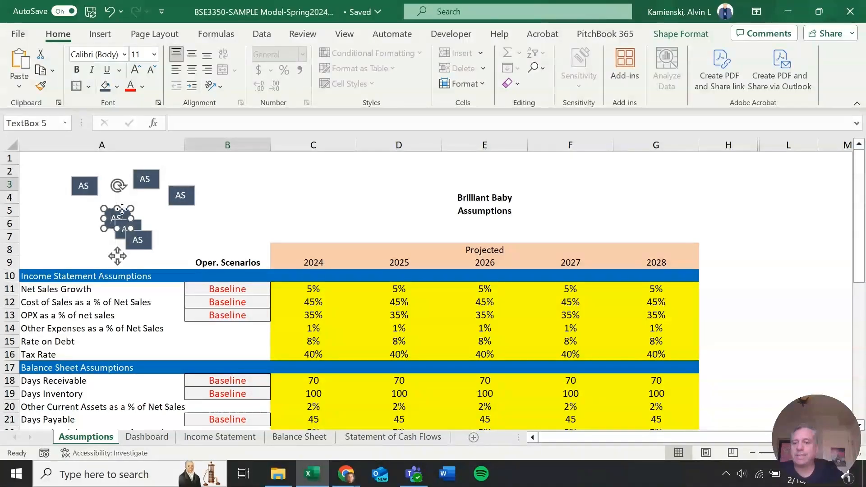
drag(115, 210, 252, 183)
click(124, 227)
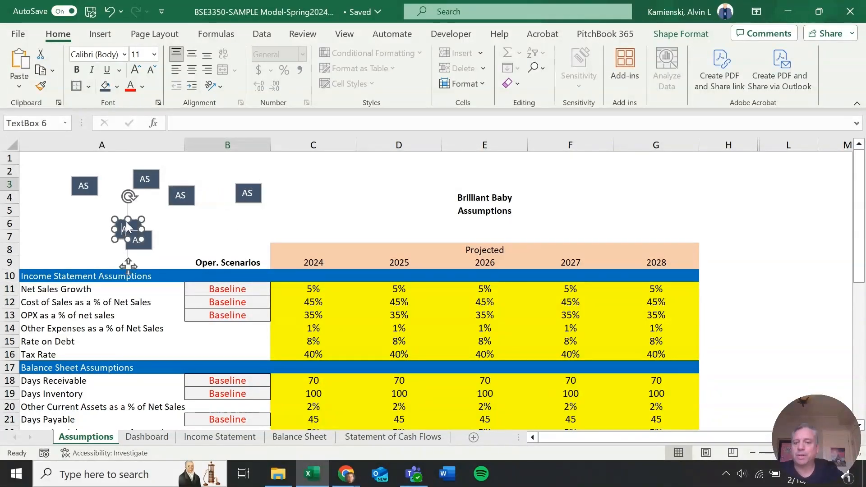
drag(128, 220, 263, 190)
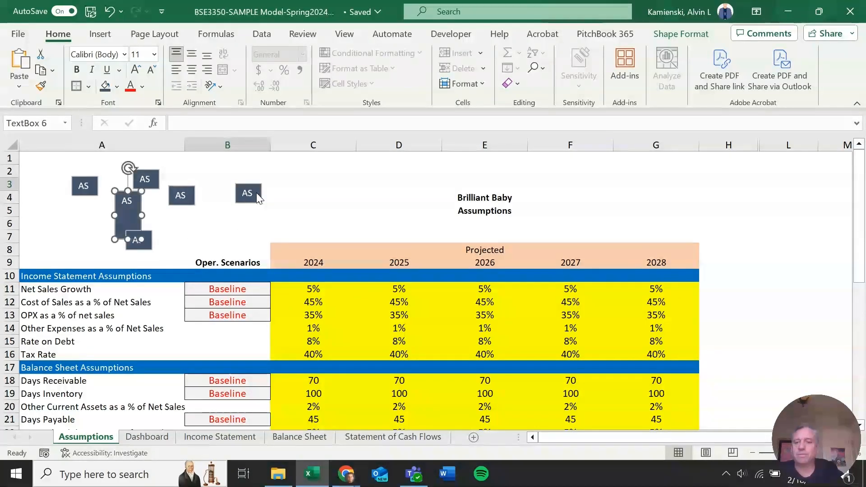
key(ctrl+z)
drag(136, 222, 297, 176)
drag(99, 260, 194, 217)
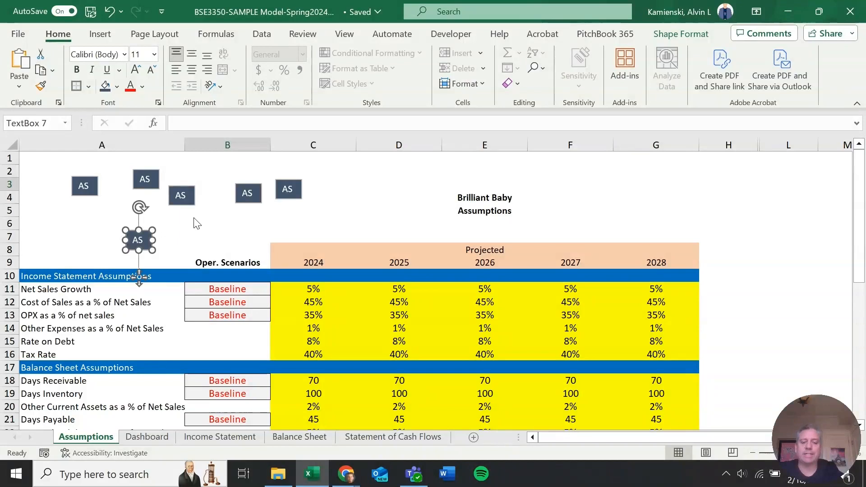
key(Delete)
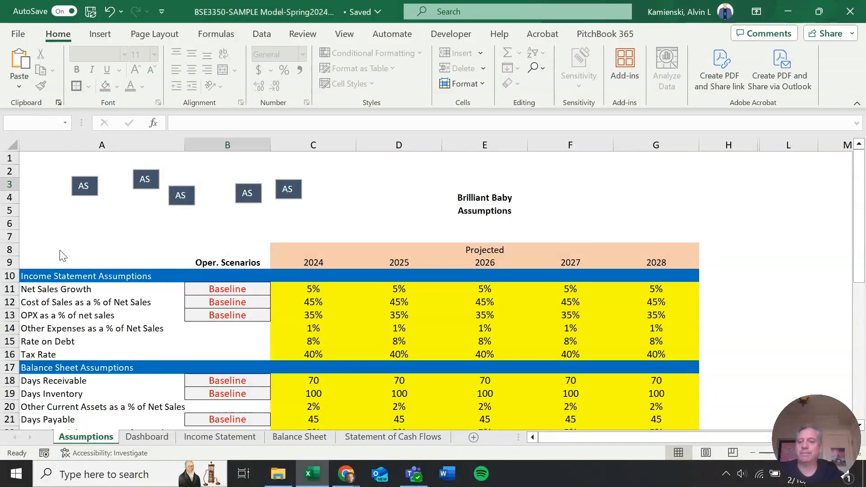
Select all five text boxes and align them along their top edges
drag(49, 247, 358, 157)
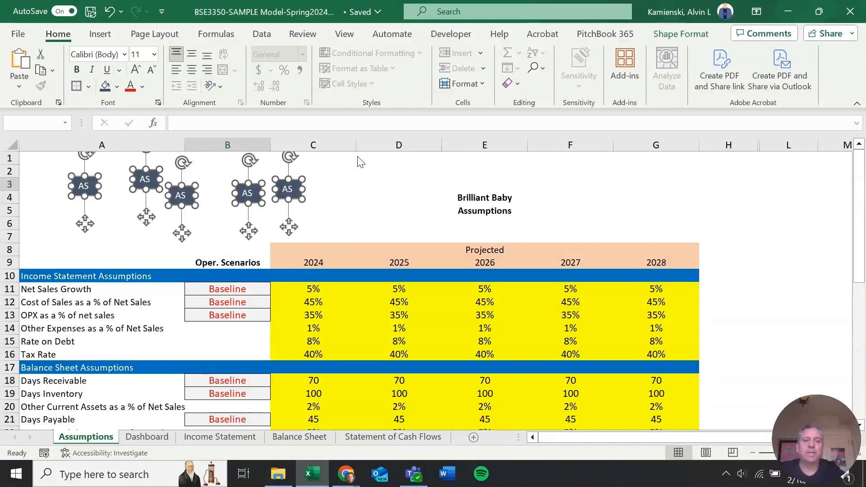
click(676, 28)
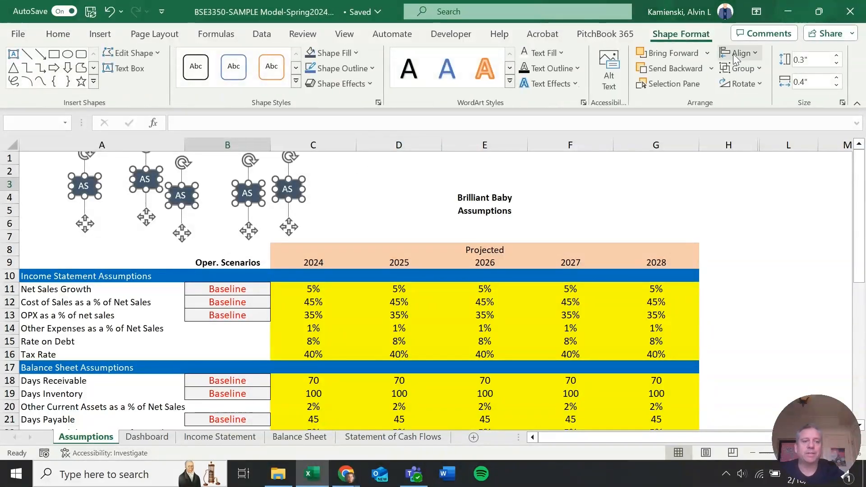
click(754, 56)
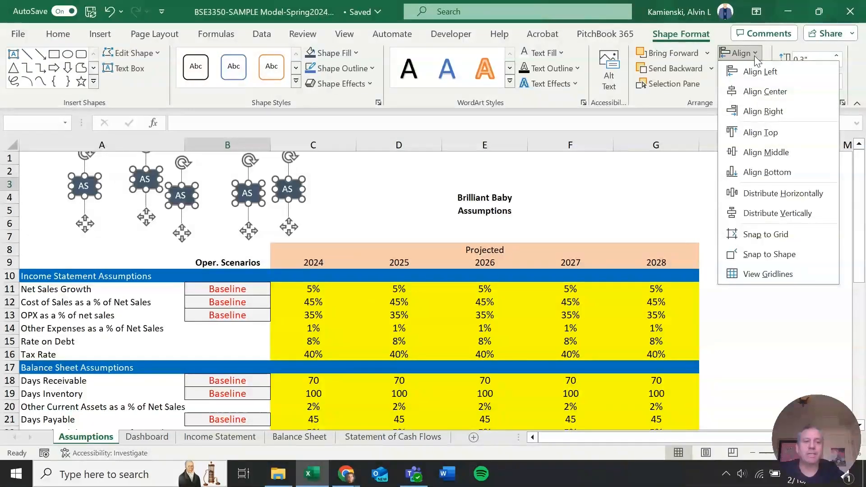
click(763, 134)
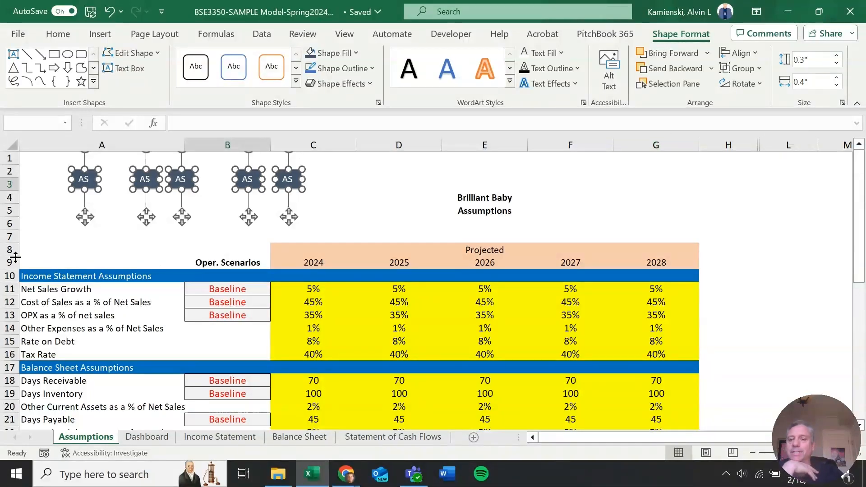
Nudge the second text box left until it sits flush against the first box
drag(122, 236, 175, 159)
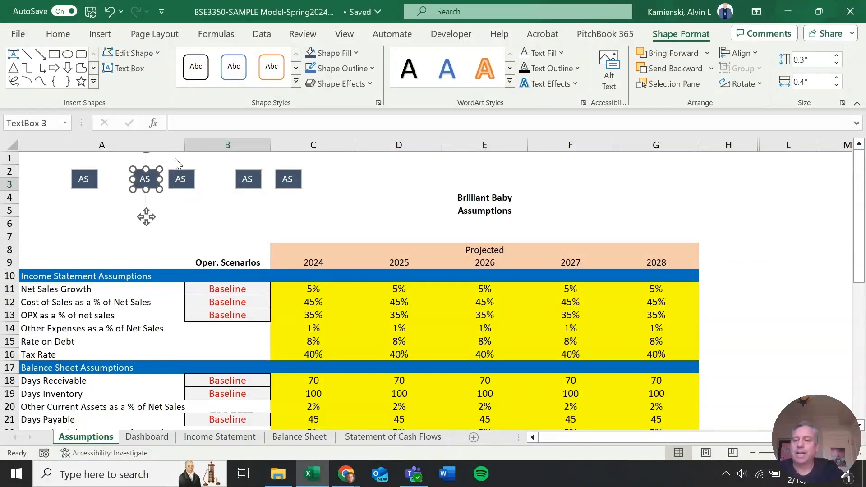
key(Left)
key(Left)
key(Left)
key(Left)
key(Left)
key(Left)
key(Left)
key(Left)
key(Left)
key(Left)
key(Left)
key(Left)
key(Left)
key(Left)
key(Left)
key(Left)
key(Left)
key(Left)
key(Left)
key(Left)
key(Left)
key(Left)
key(Left)
key(Left)
key(Left)
key(Left)
key(Left)
key(Left)
key(Left)
key(Left)
key(Left)
key(Left)
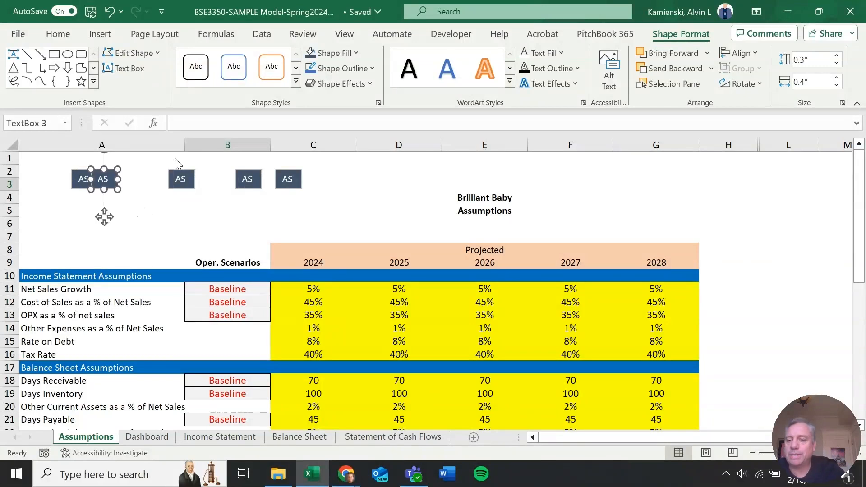
key(Left)
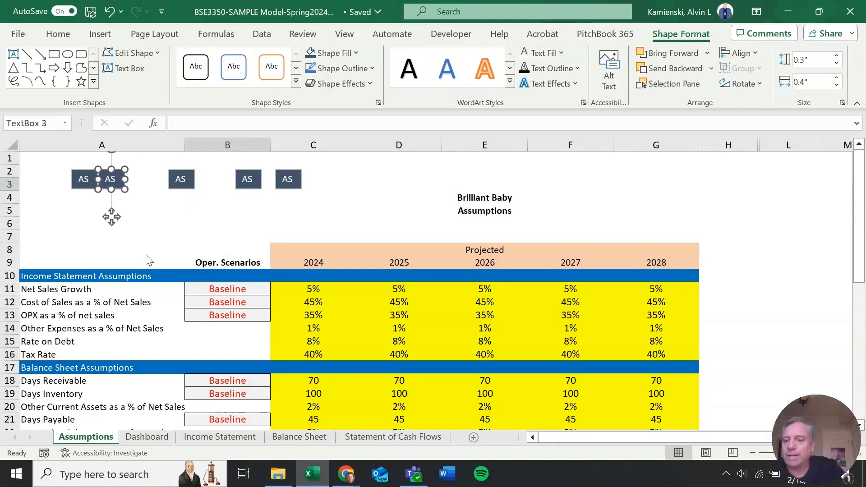
key(Escape)
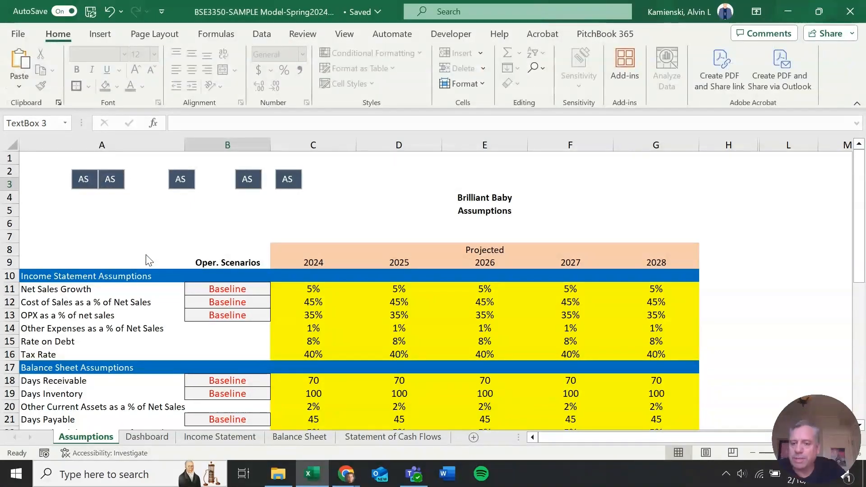
Nudge the third and fourth text boxes left so they sit flush in the row
drag(145, 241, 215, 143)
key(Left)
key(Left)
key(Left)
key(Left)
key(Left)
key(Left)
key(Left)
key(Left)
key(Left)
key(Left)
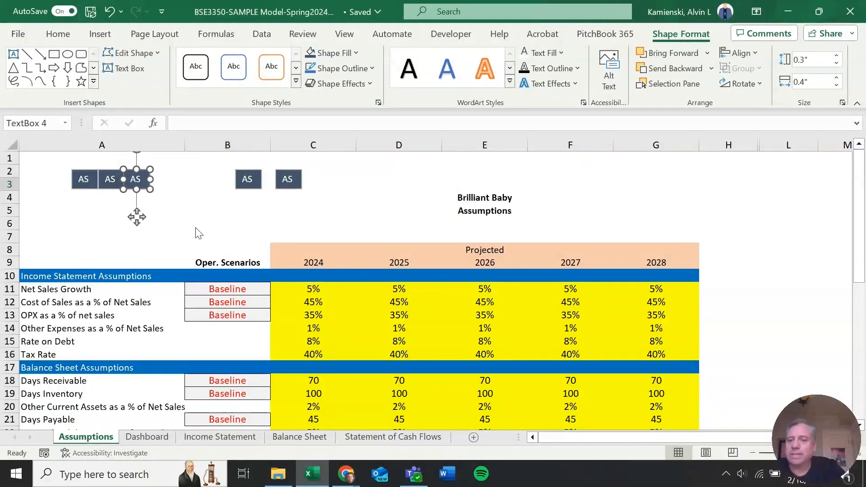
key(Escape)
drag(240, 178, 277, 146)
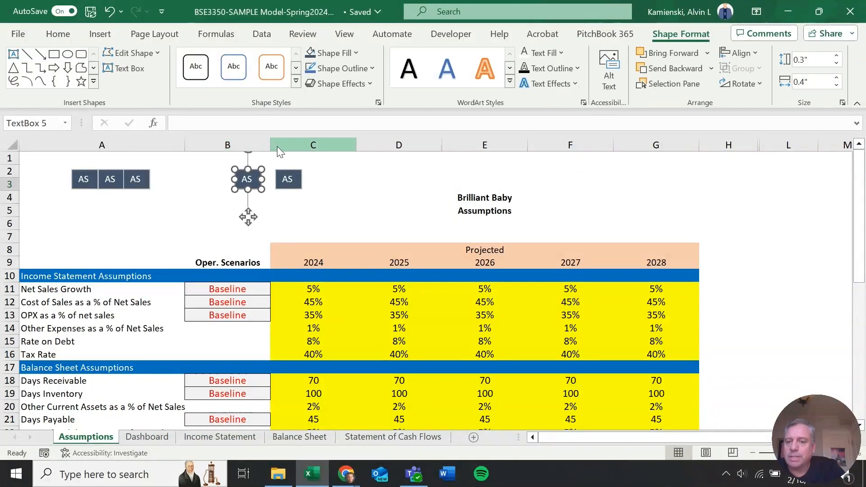
key(Left)
key(Left)
key(Left)
key(Left)
key(Left)
key(Left)
key(Left)
key(Left)
key(Left)
key(Left)
key(Left)
key(Left)
key(Left)
key(Left)
key(Left)
key(Left)
key(Left)
key(Left)
key(Left)
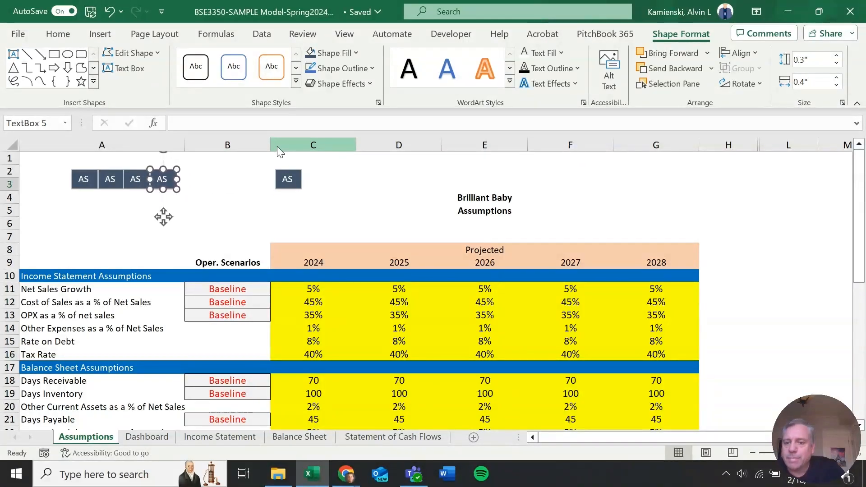
key(Escape)
Nudge the fifth text box left so it sits flush at the end of the row
drag(234, 248, 396, 128)
key(Left)
key(Left)
key(Left)
key(Left)
key(Left)
key(Left)
key(Left)
key(Left)
key(Left)
key(Left)
key(Left)
key(Left)
key(Left)
key(Left)
key(Left)
key(Left)
key(Left)
key(Left)
key(Left)
key(Left)
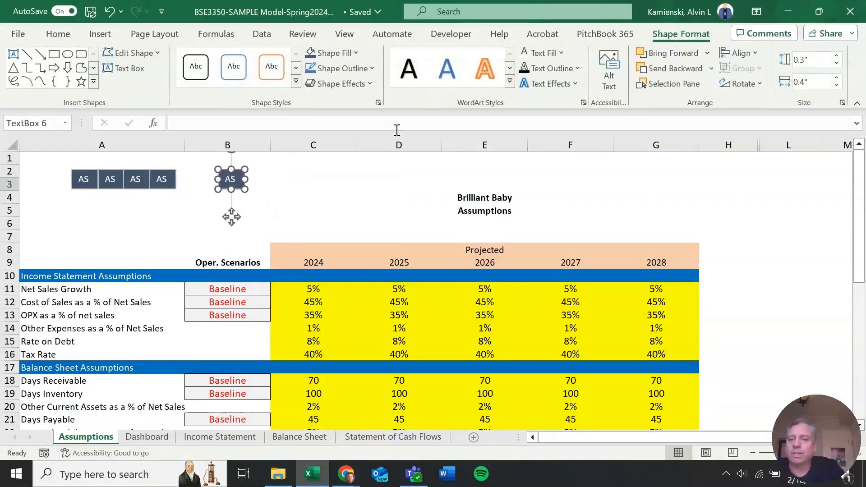
key(ctrl+Left)
key(ctrl+Left)
key(ctrl+Left)
key(ctrl+Left)
key(ctrl+Left)
key(ctrl+Left)
key(ctrl+Left)
key(ctrl+Left)
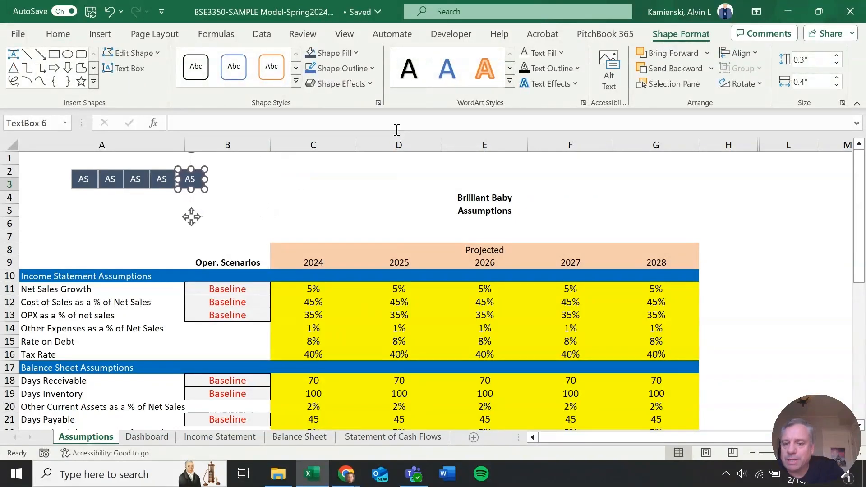
click(228, 240)
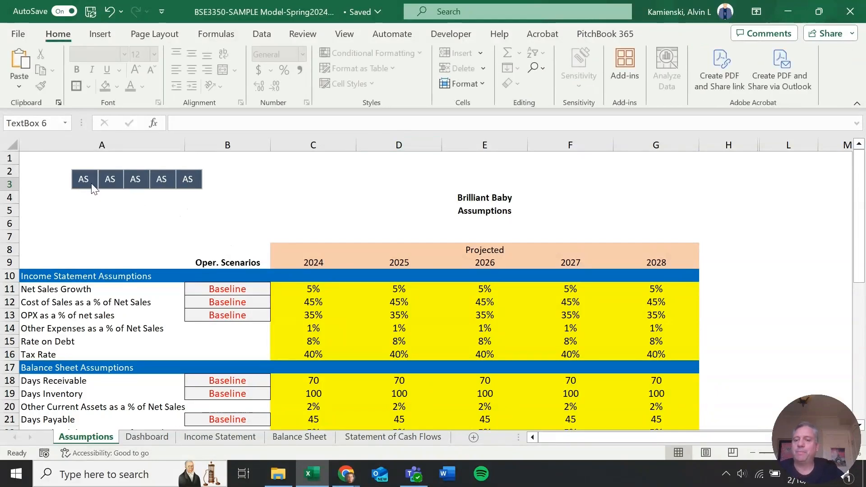
Relabel the second and third buttons as DB and IS
click(112, 179)
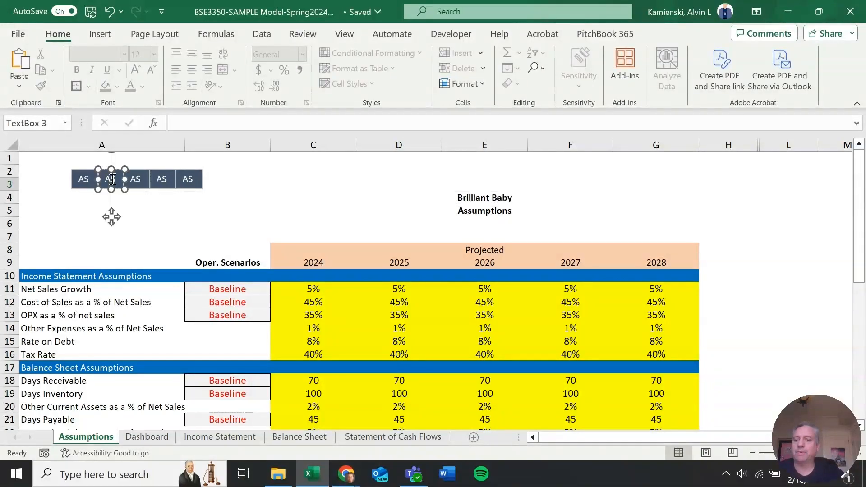
right_click(111, 179)
click(103, 181)
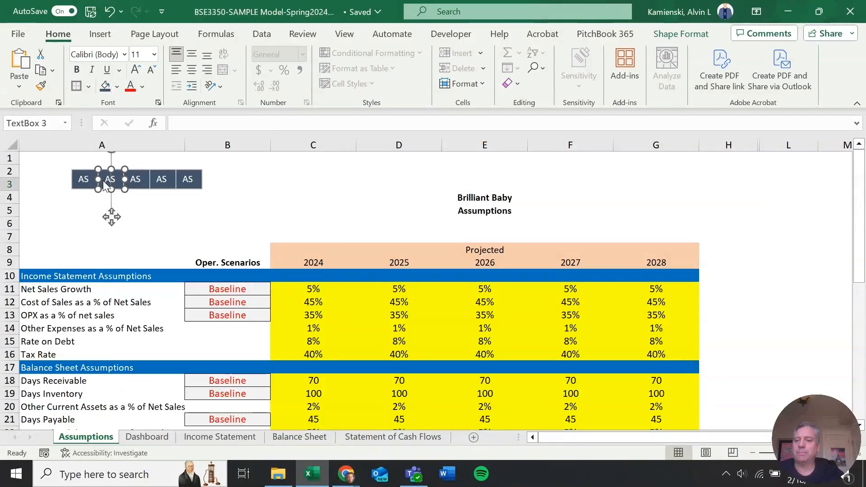
double_click(110, 179)
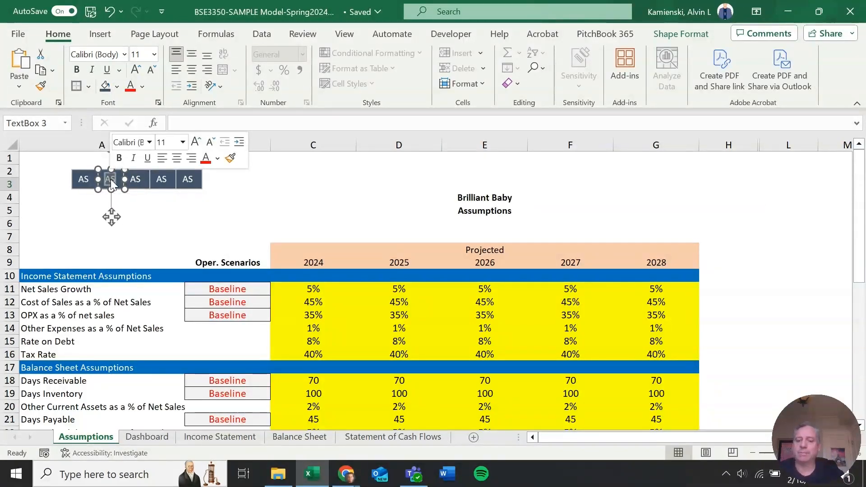
text(DB)
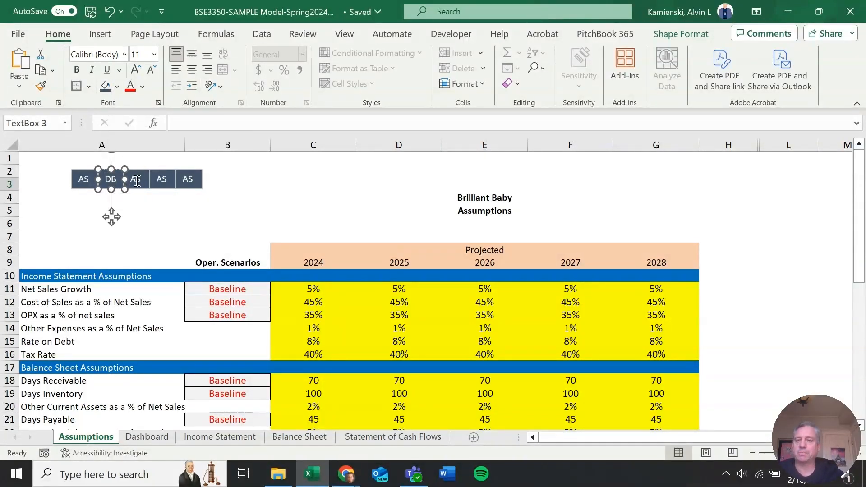
double_click(135, 179)
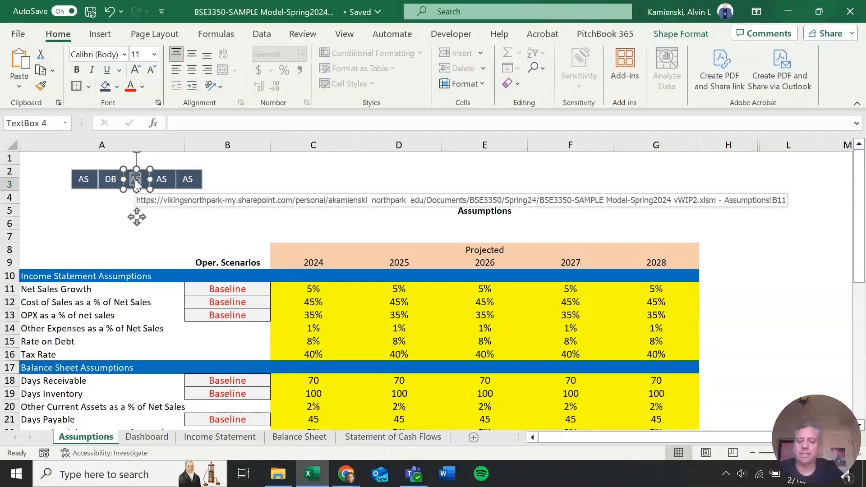
text(IS)
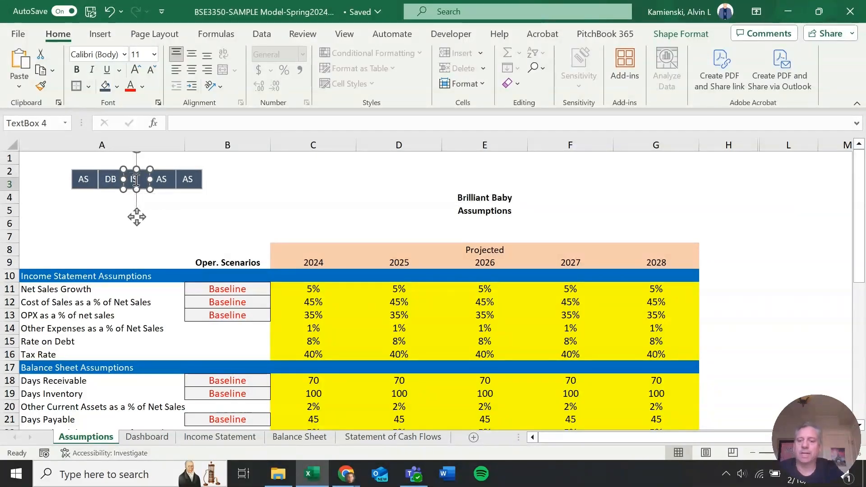
Relabel the fourth and fifth buttons as BS and SC
double_click(163, 178)
text(BS)
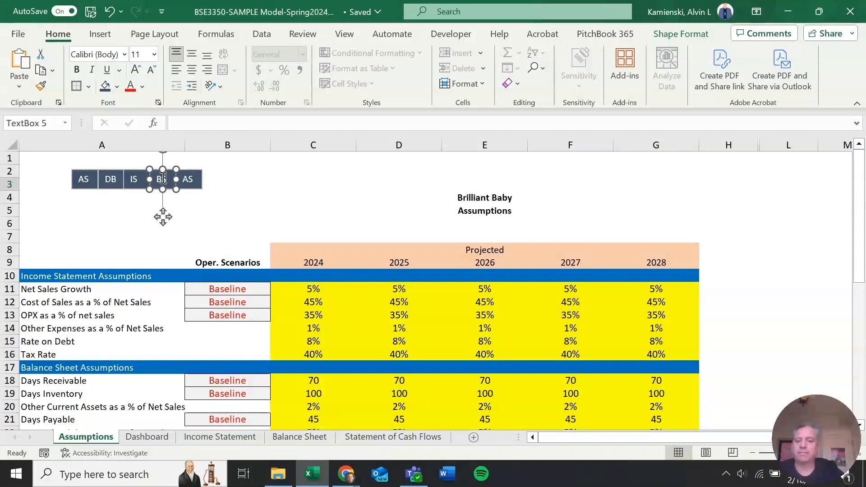
double_click(189, 179)
text(S)
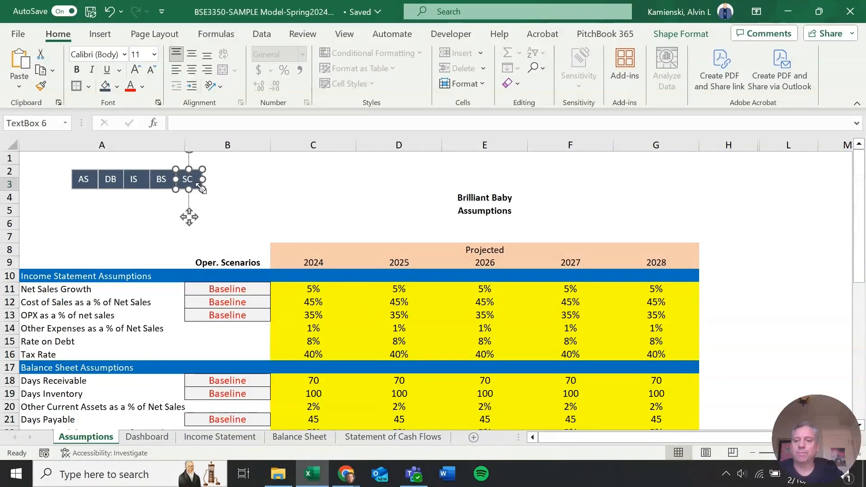
Link the SC button to cell A1 of the Statement of Cash Flows sheet
drag(200, 189, 200, 186)
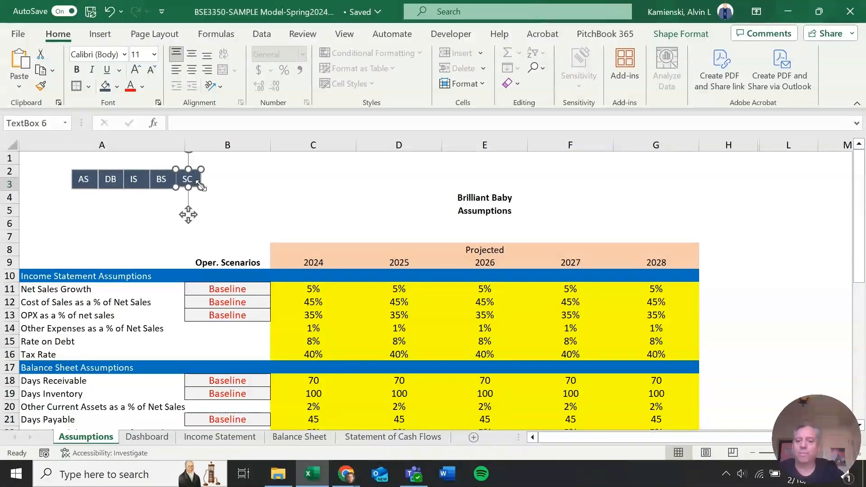
right_click(202, 190)
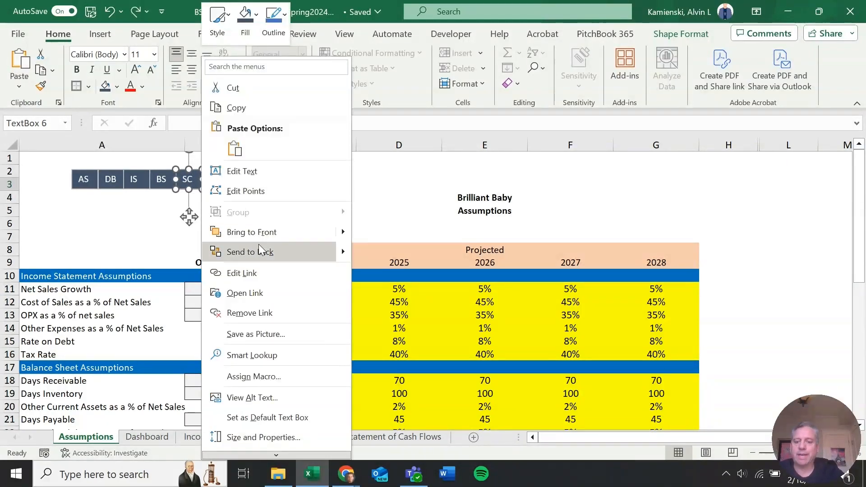
click(261, 273)
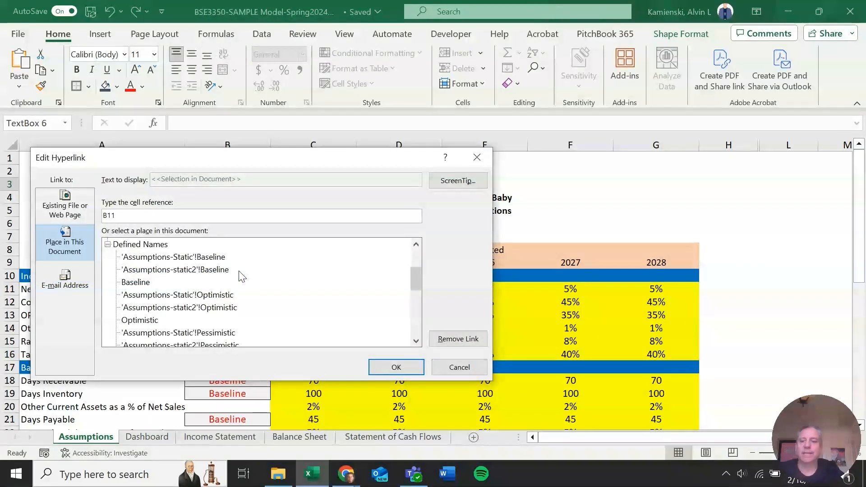
click(79, 251)
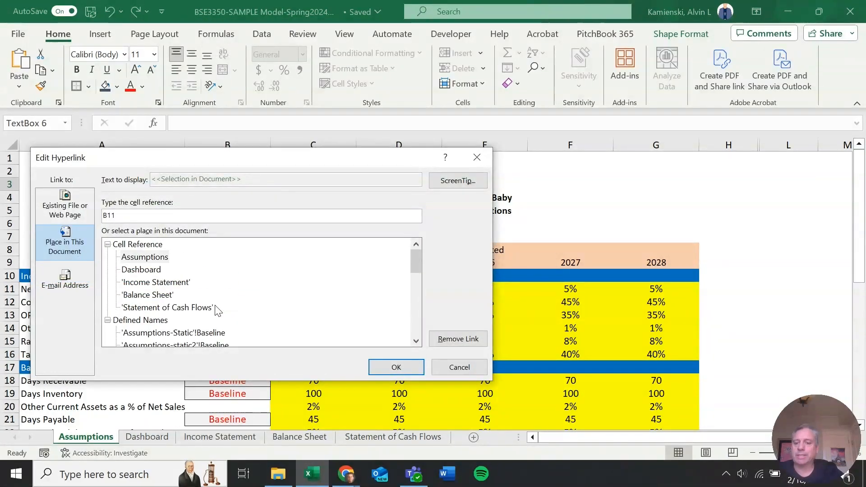
click(207, 308)
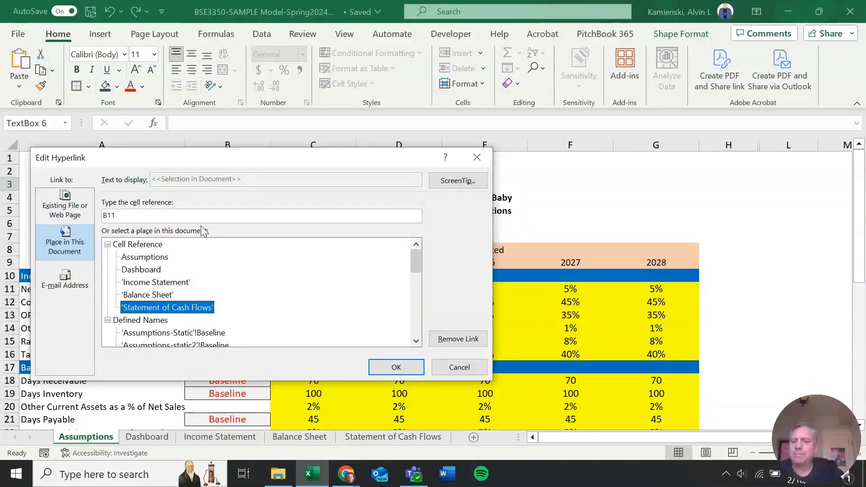
double_click(156, 218)
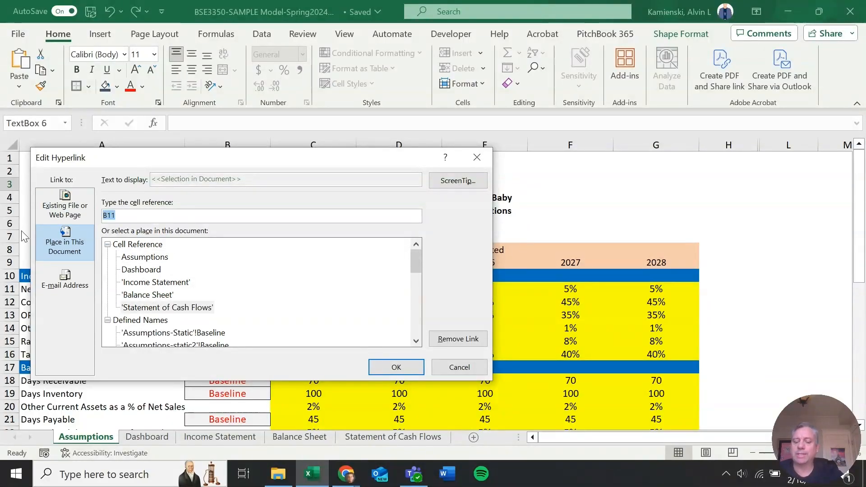
text(A1)
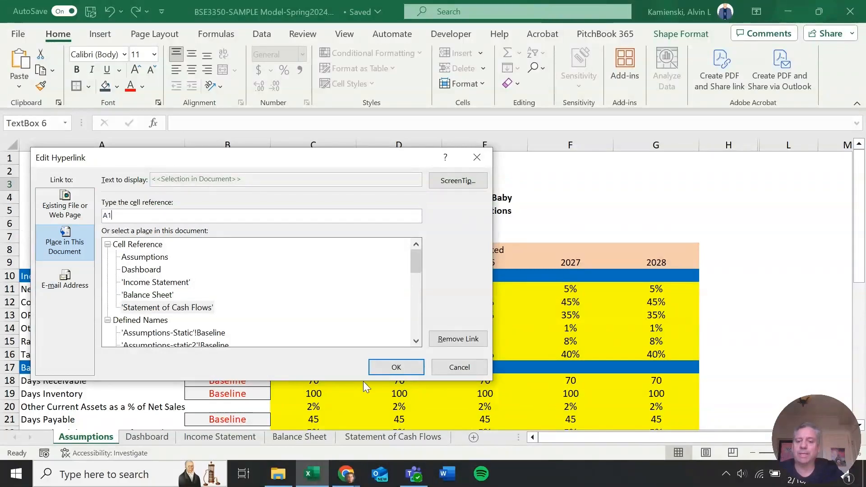
click(395, 367)
Browse the Statement of Cash Flows and Balance Sheet sheets to check their cell references, then return to Assumptions
click(391, 438)
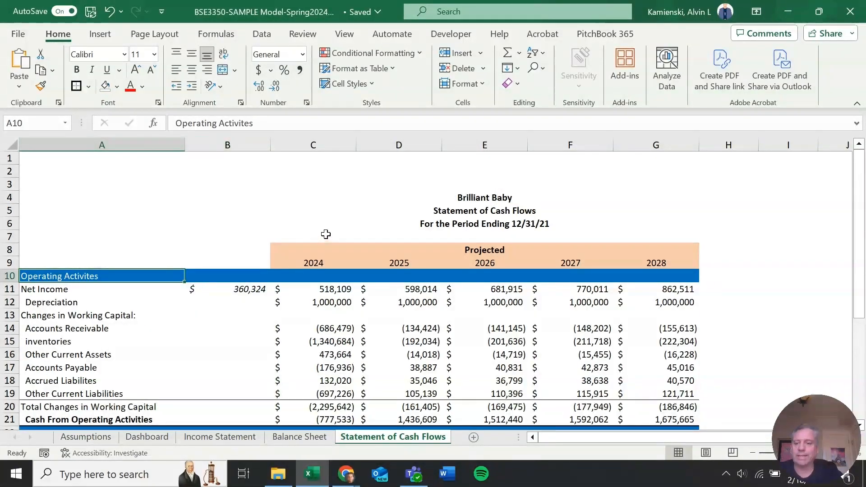
click(244, 262)
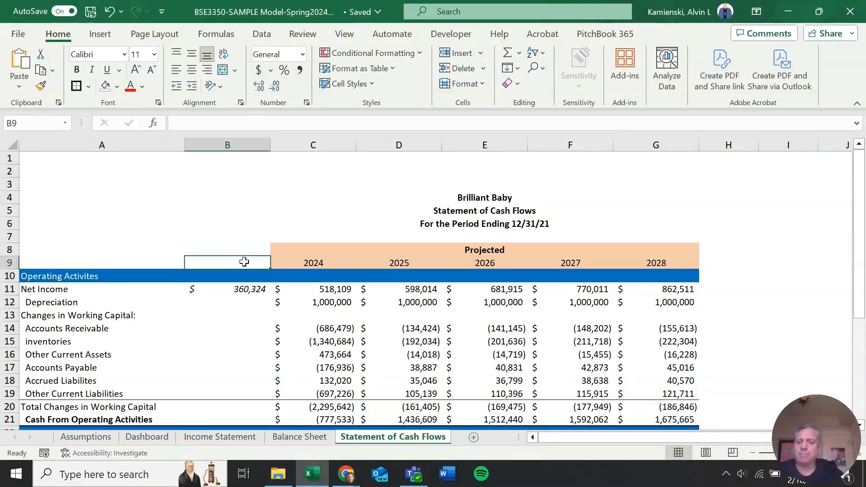
key(ctrl+Page_Up)
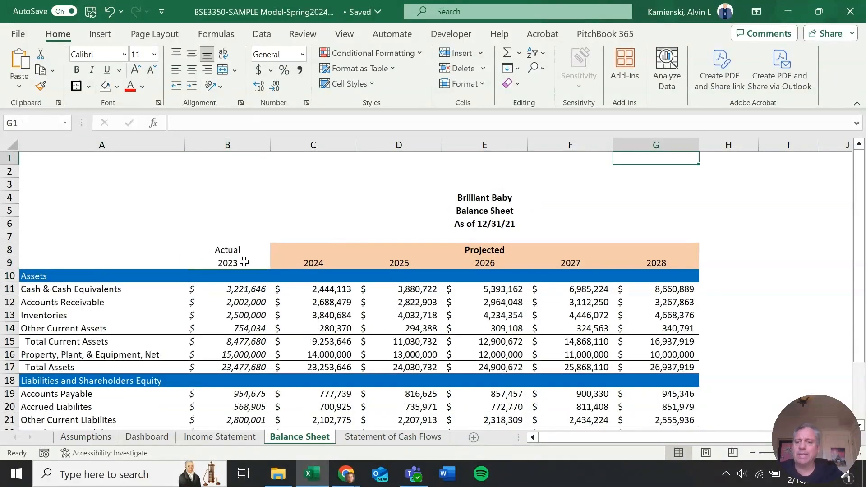
click(232, 286)
key(ctrl+Page_Down)
click(232, 291)
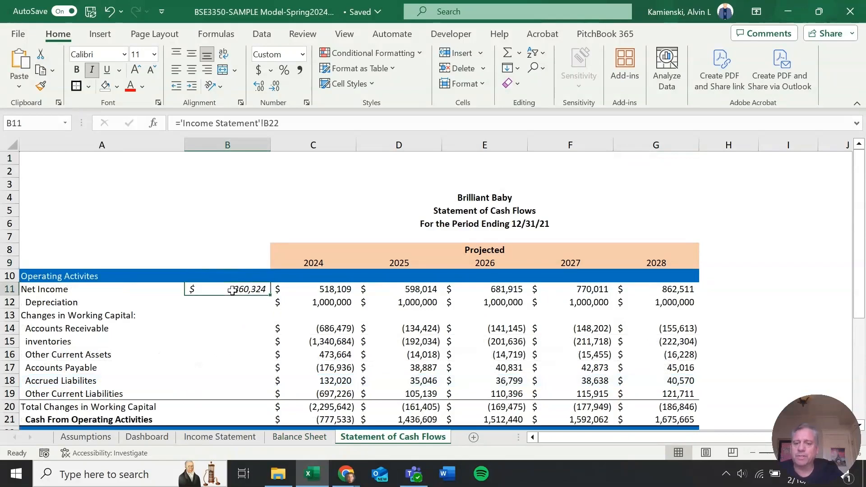
key(ctrl+Page_Up)
key(ctrl+Page_Up)
key(ctrl+Page_Up)
key(ctrl+Page_Up)
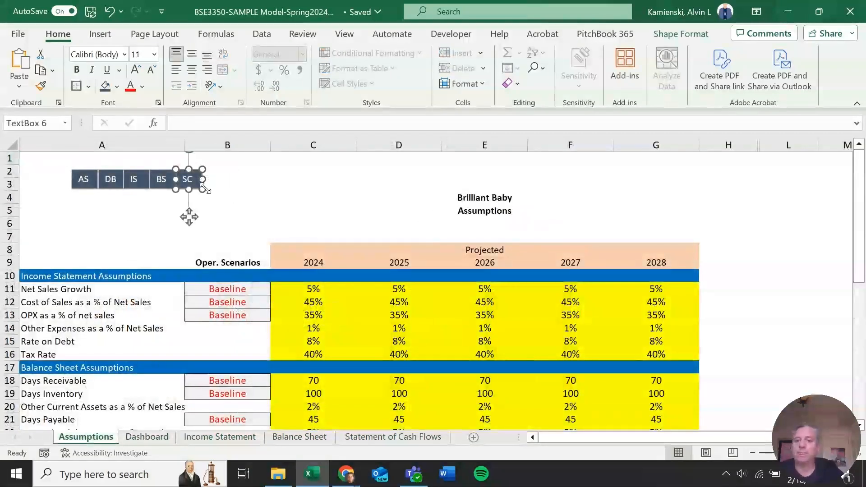
Change the SC button's hyperlink to cell B11 of the Statement of Cash Flows sheet
right_click(204, 190)
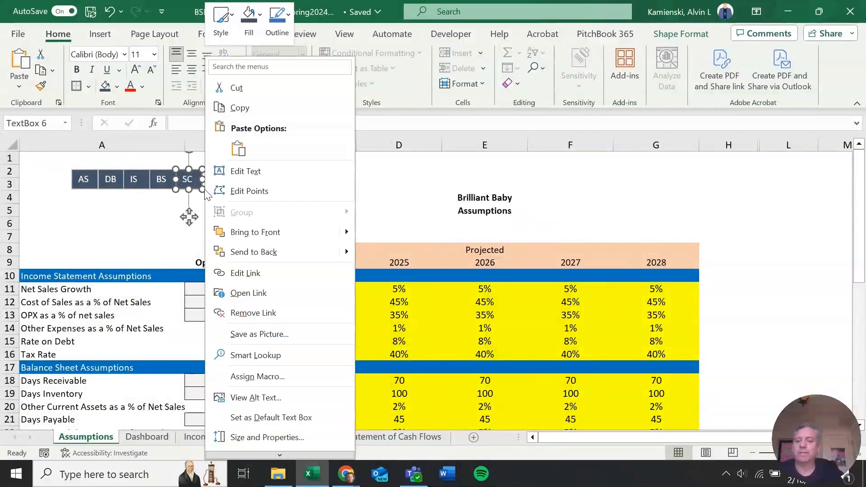
click(251, 274)
scroll(156, 261, up, 2)
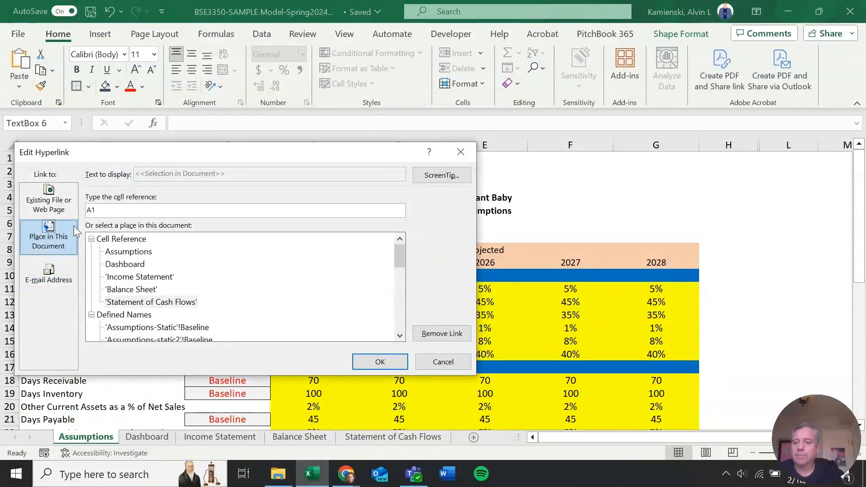
click(151, 303)
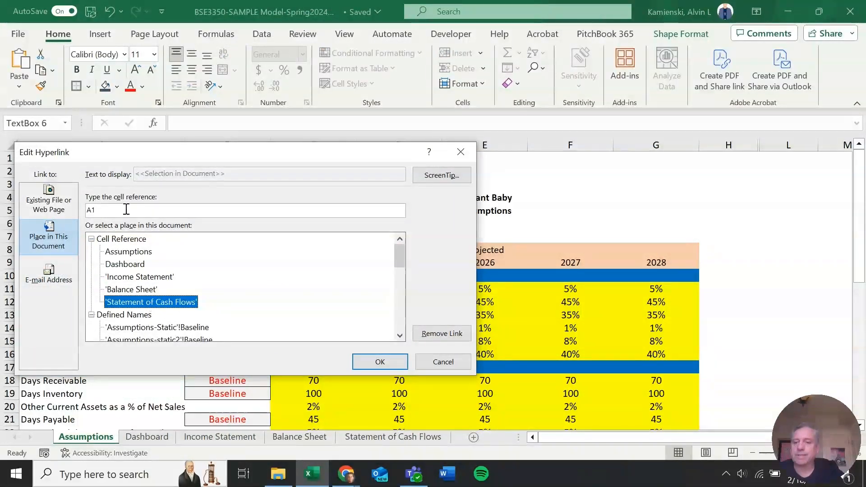
click(123, 208)
text(B11)
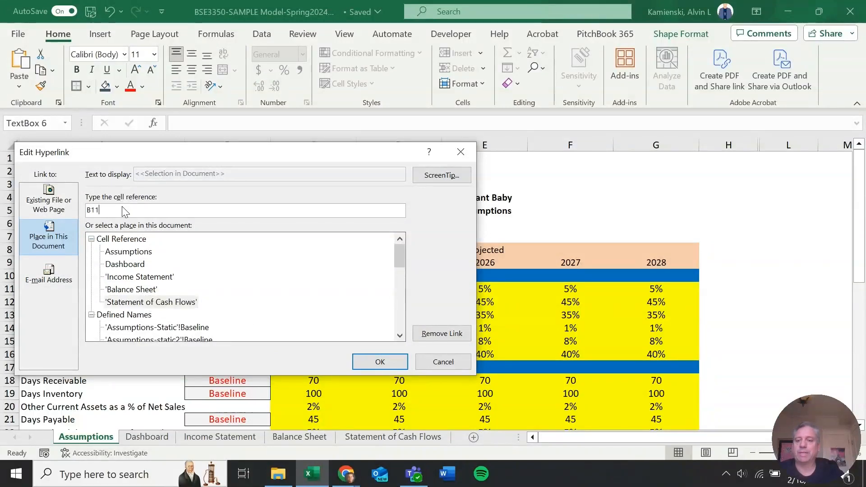
click(371, 359)
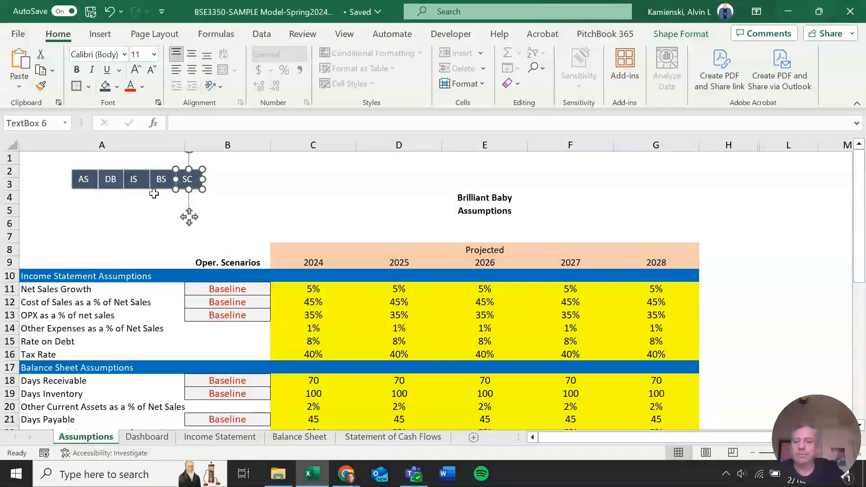
Link the BS button to cell B11 of the Balance Sheet sheet
click(163, 183)
right_click(163, 183)
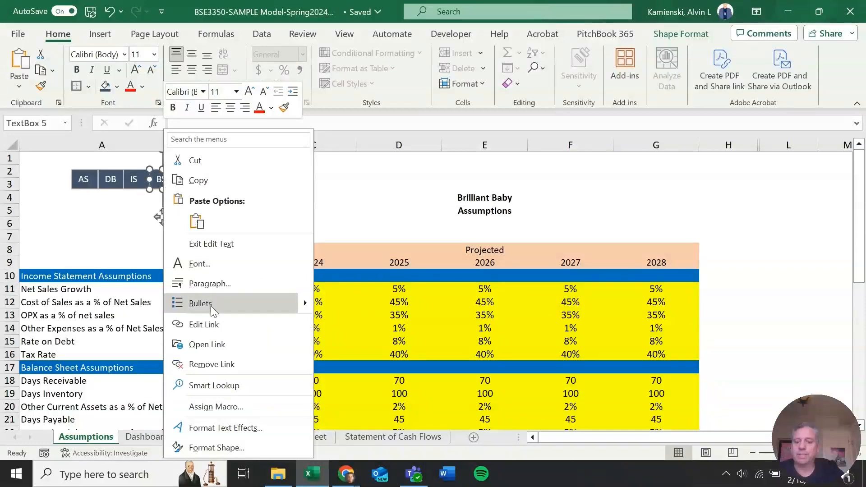
click(213, 319)
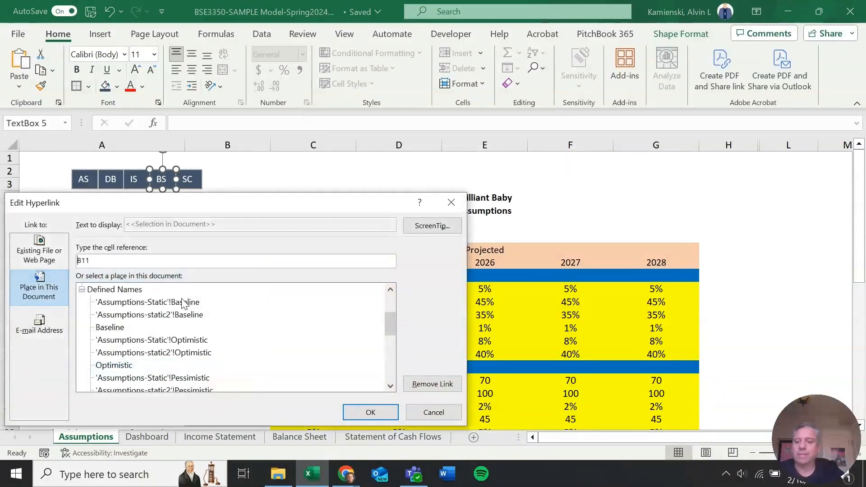
scroll(184, 307, up, 2)
click(134, 341)
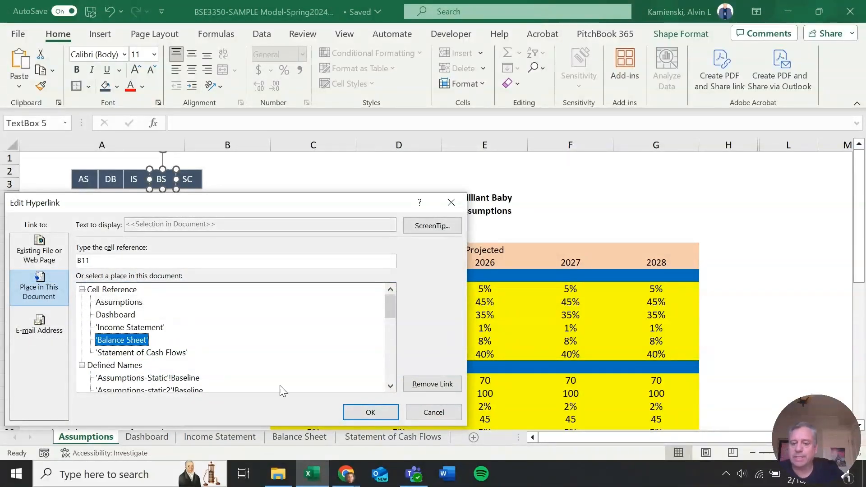
click(371, 412)
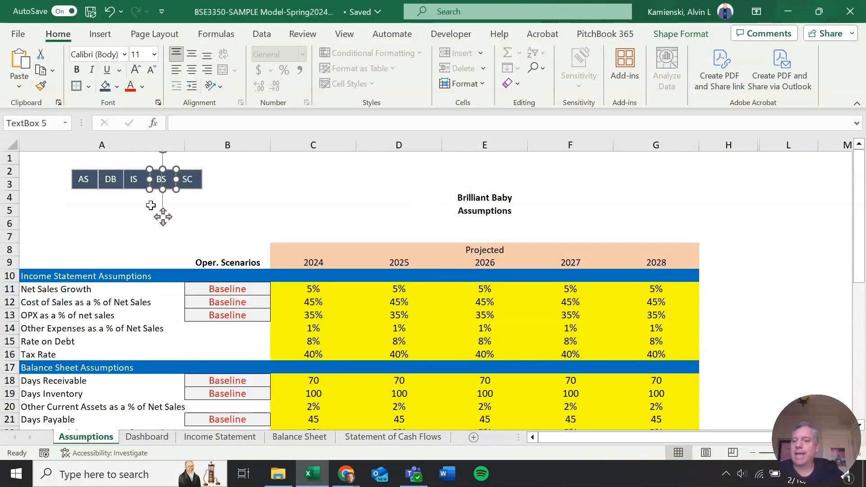
Link the IS button to cell B11 of the Income Statement sheet
right_click(138, 181)
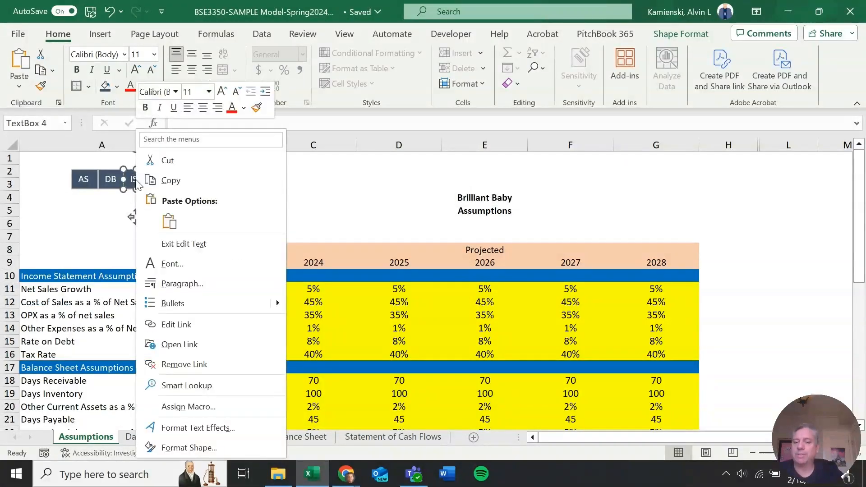
click(212, 323)
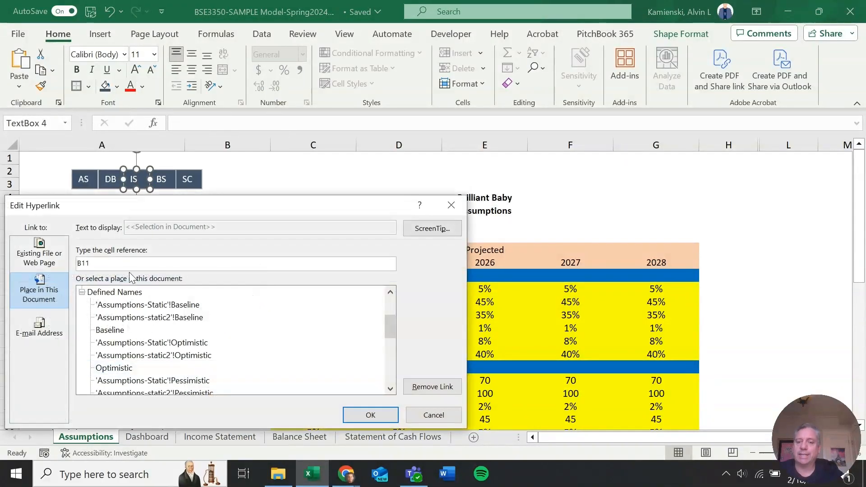
scroll(140, 307, up, 2)
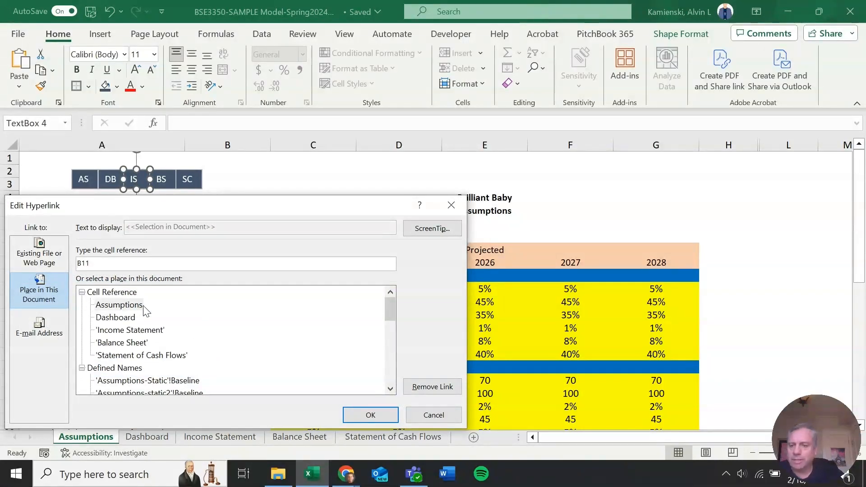
click(133, 331)
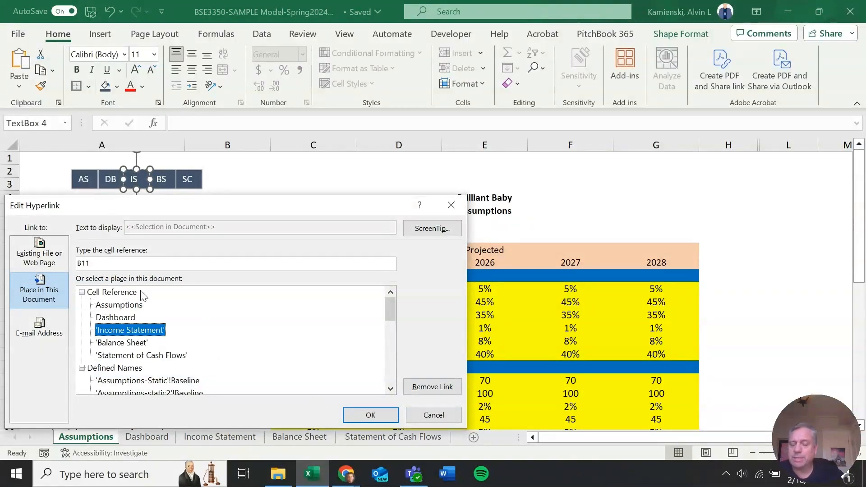
click(383, 420)
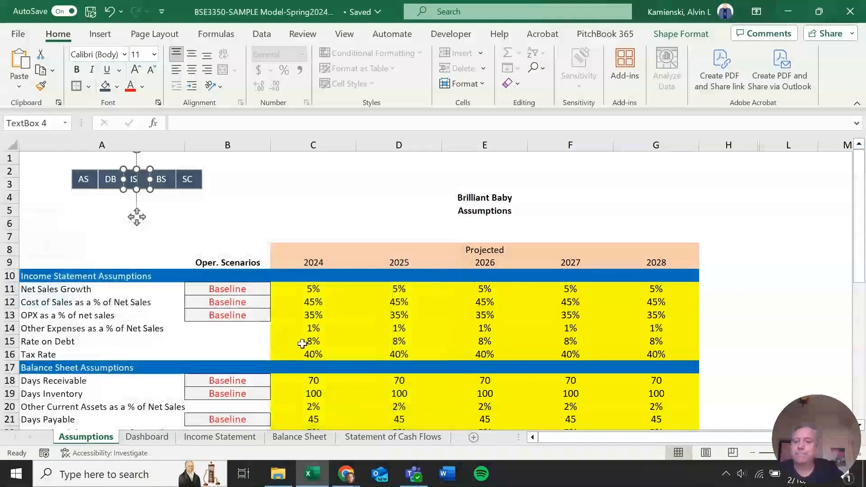
Test the DB button's existing link, then link it to cell B11 of the Dashboard sheet
right_click(112, 180)
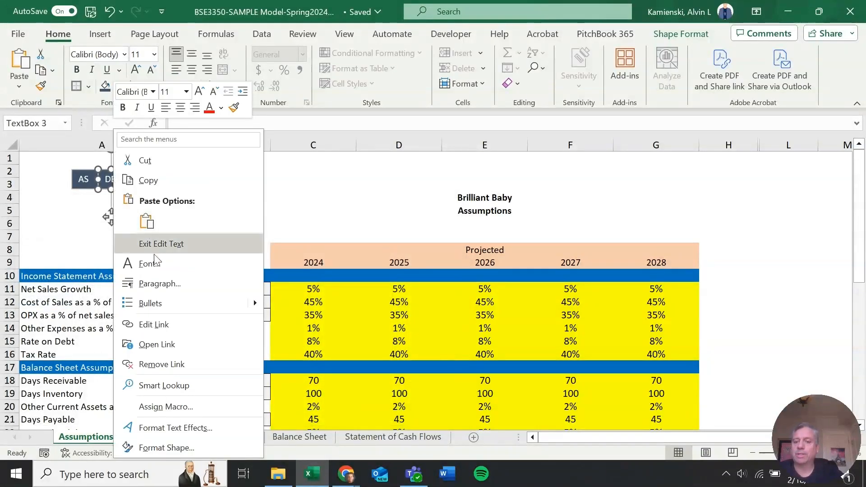
click(157, 340)
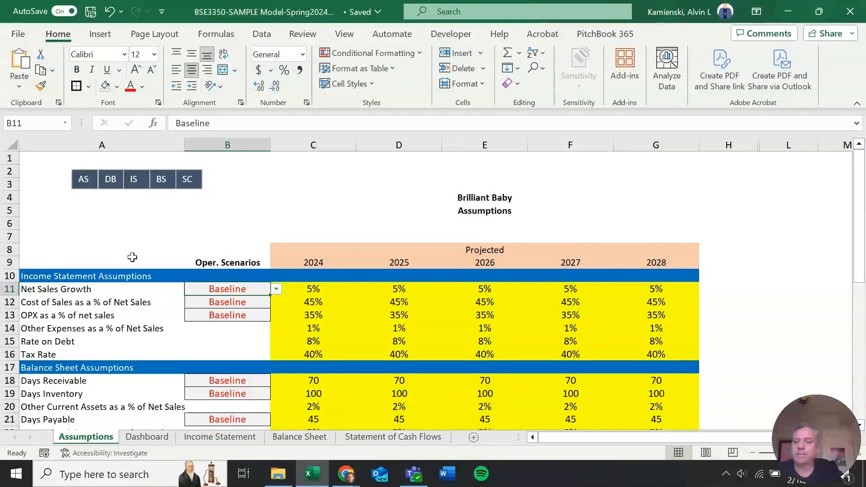
right_click(107, 183)
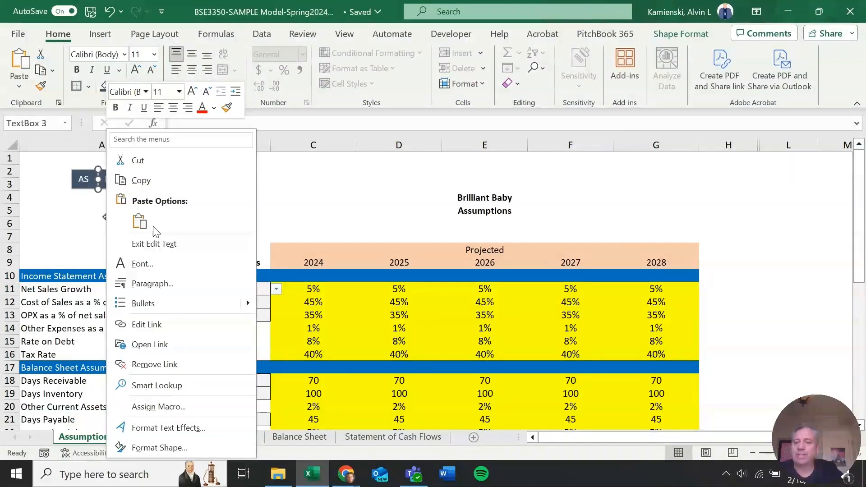
click(150, 325)
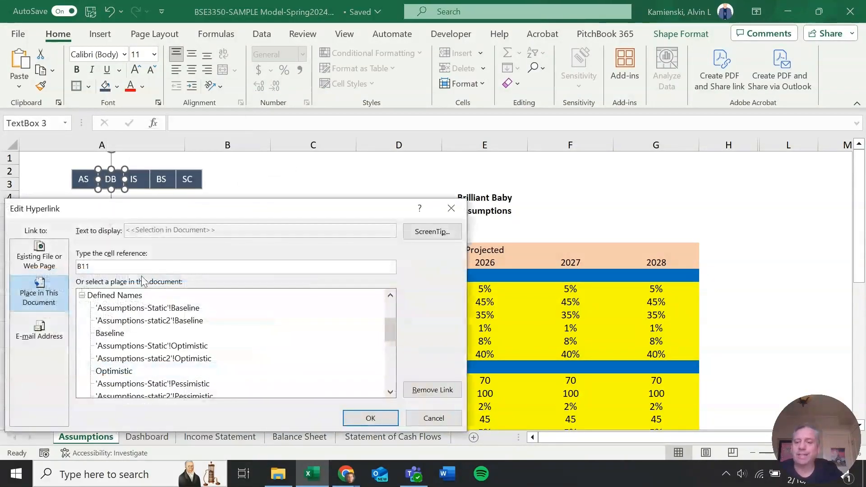
scroll(153, 311, up, 2)
click(130, 321)
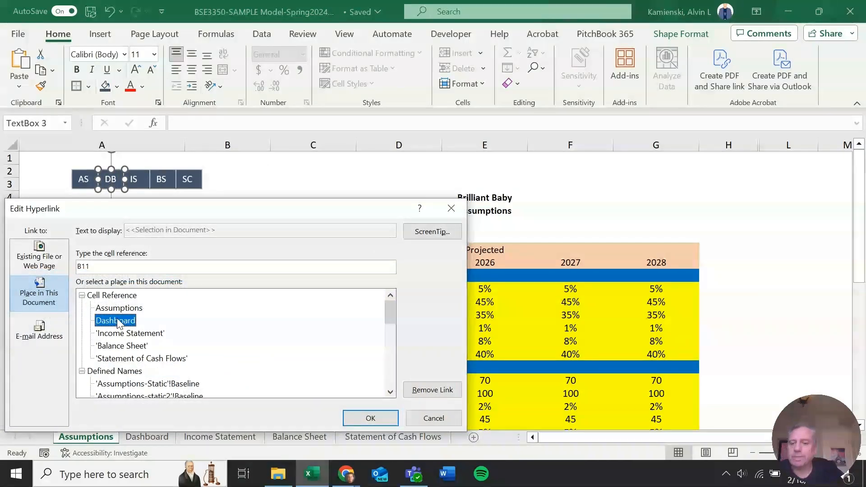
click(369, 417)
Confirm the DB button's link and draw a text box surrounding the row of navigation buttons
click(272, 224)
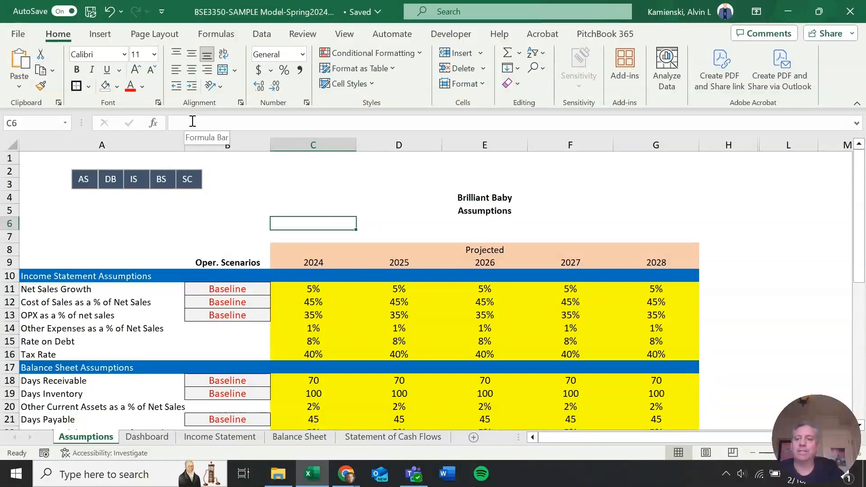
click(100, 34)
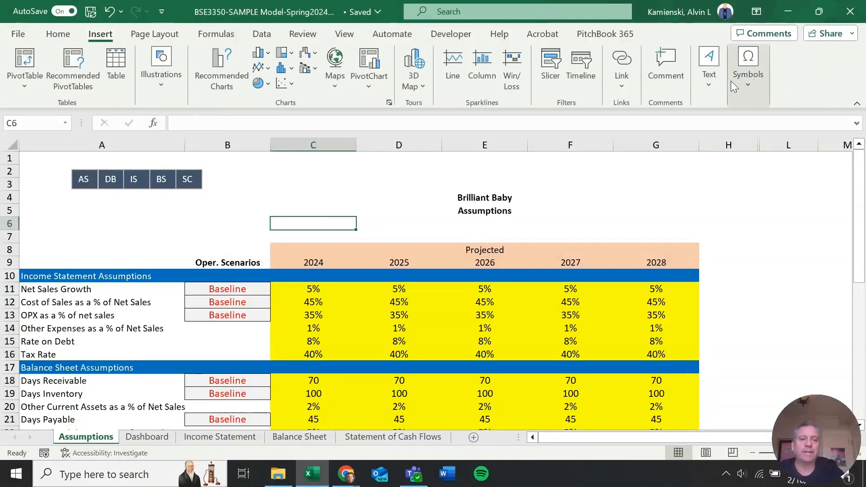
click(708, 85)
click(710, 135)
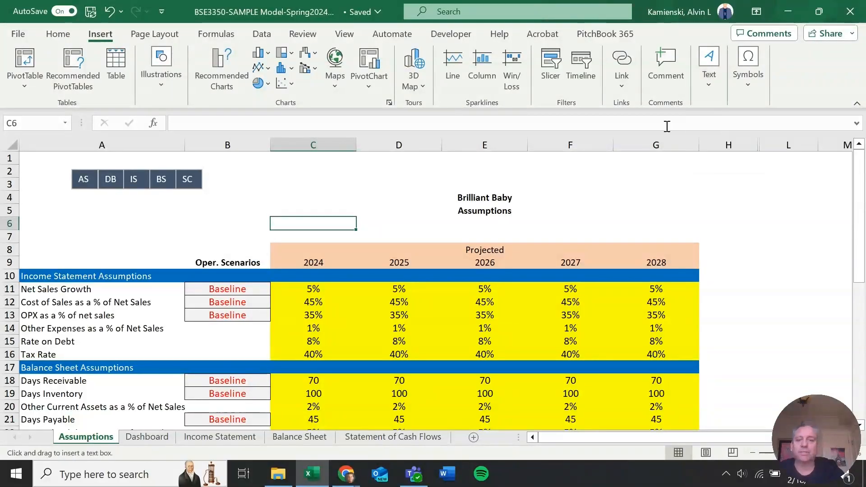
drag(62, 168, 219, 202)
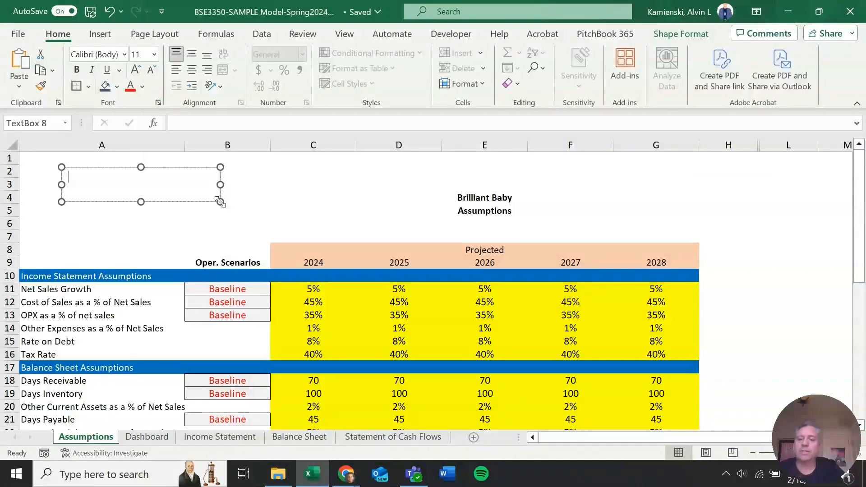
Send the text box behind the buttons and adjust its position and size so it frames the button row
right_click(221, 203)
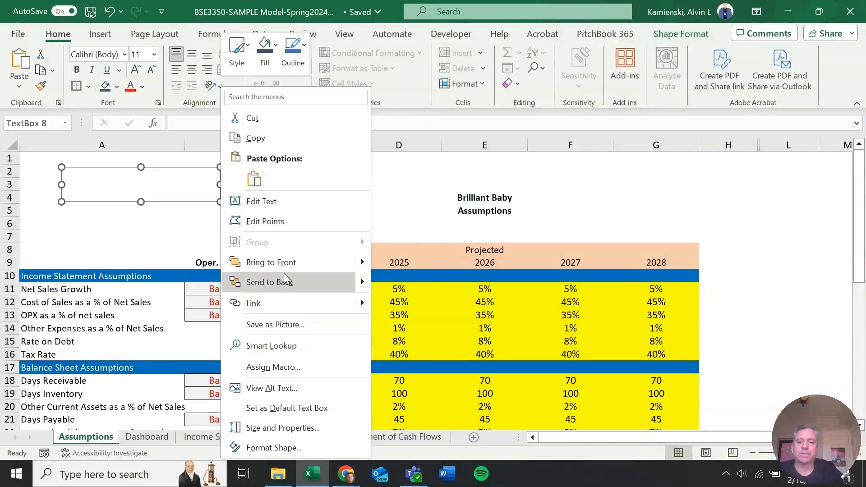
mouse_move(337, 286)
click(401, 283)
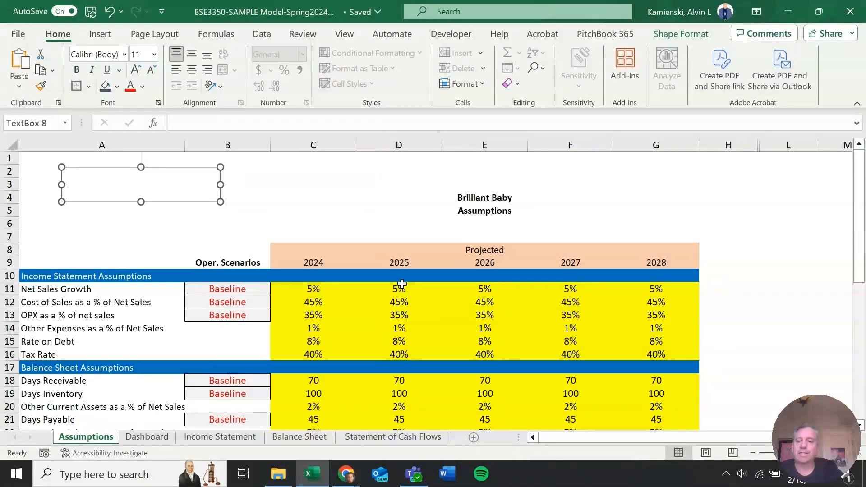
key(Up)
key(Up)
key(Up)
key(Up)
key(Up)
key(Up)
key(Up)
key(Up)
key(Up)
key(Up)
key(Up)
key(Up)
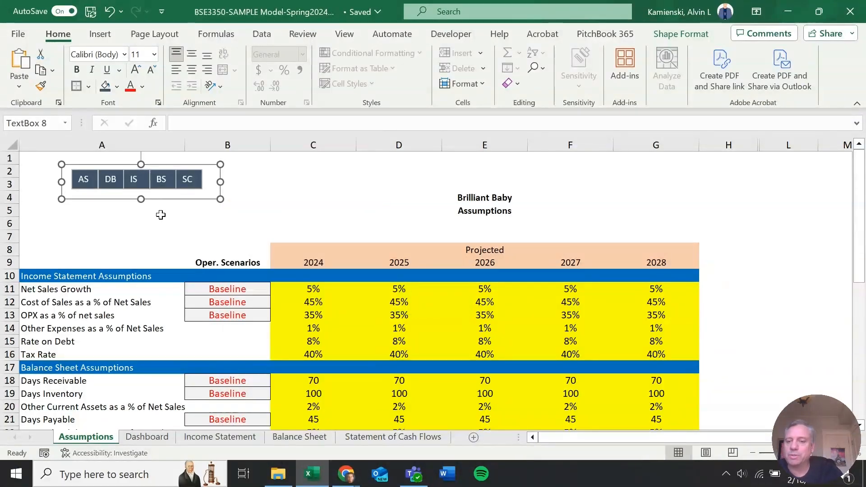
key(Down)
key(Down)
key(Down)
key(Down)
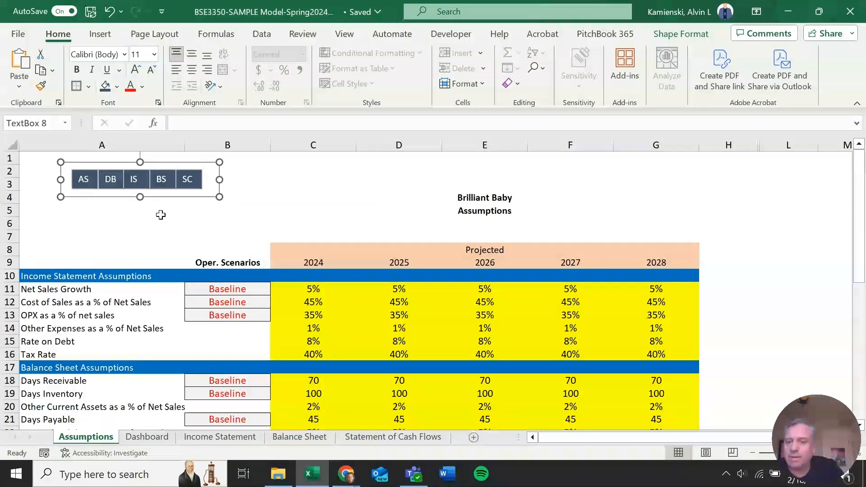
key(Left)
drag(219, 197, 211, 194)
key(Right)
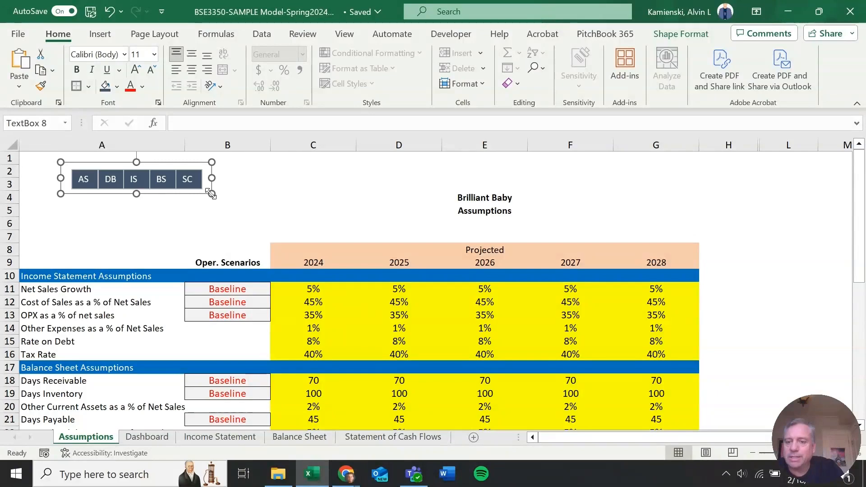
key(Down)
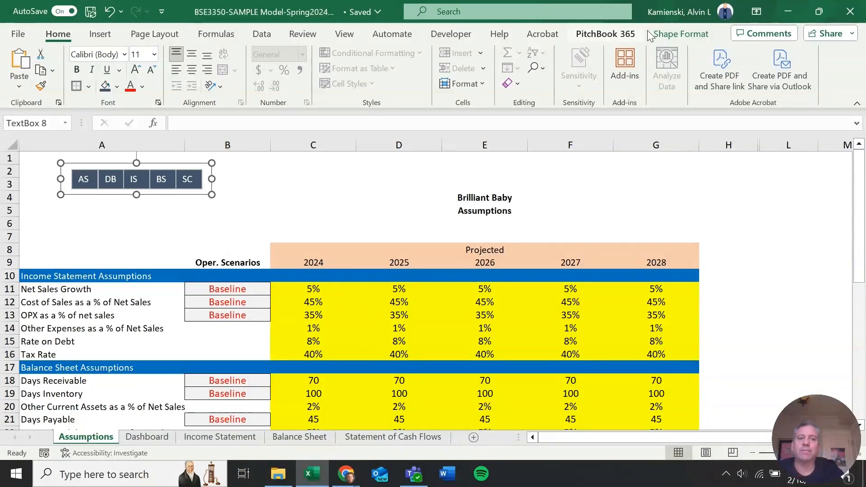
Fill the backing text box with a light gray theme shade
click(677, 31)
click(356, 54)
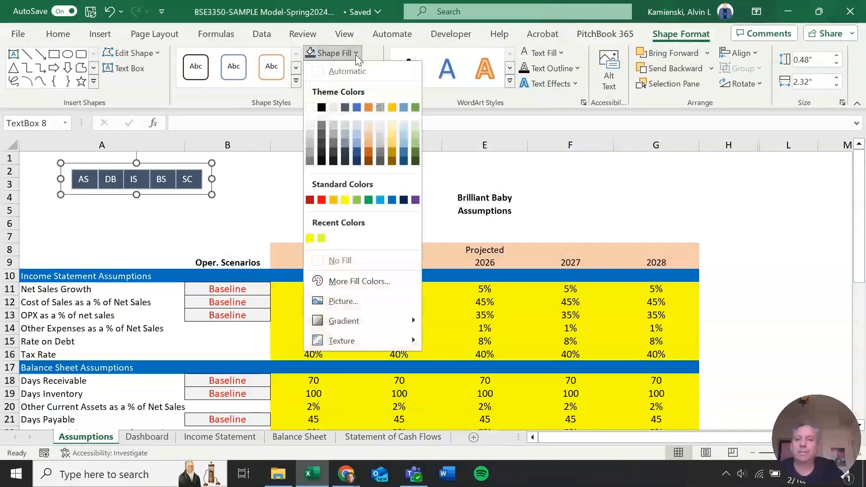
click(308, 126)
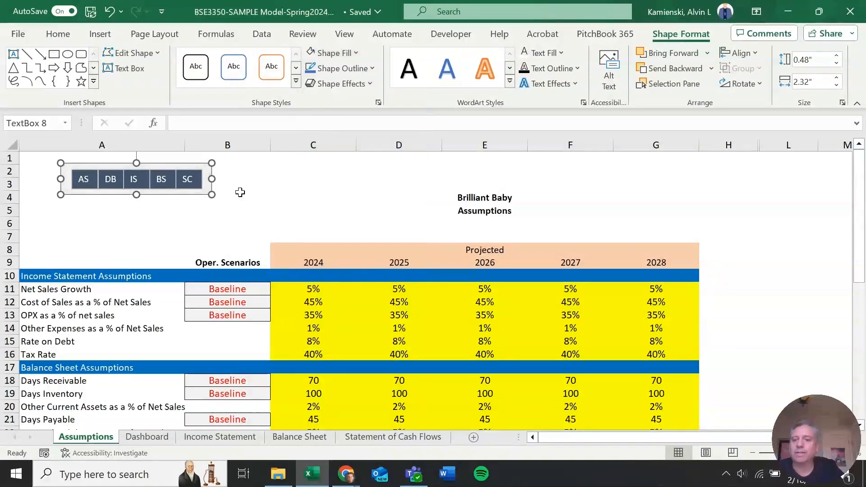
click(224, 210)
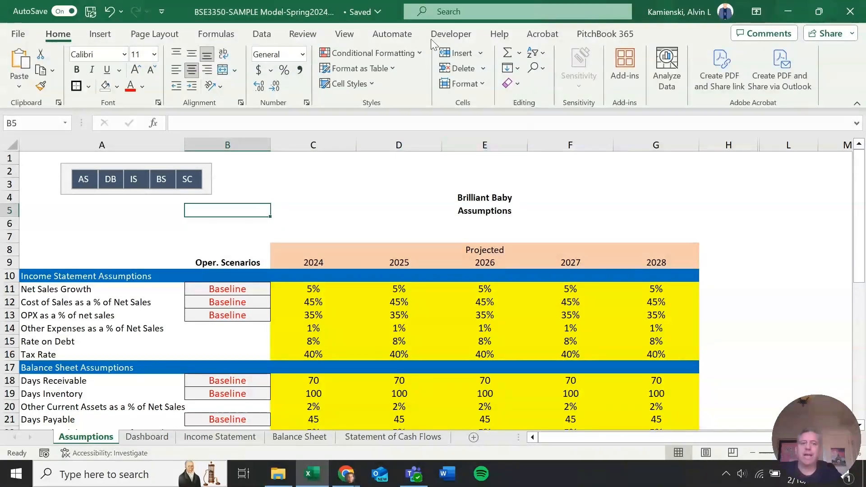
click(544, 68)
click(560, 270)
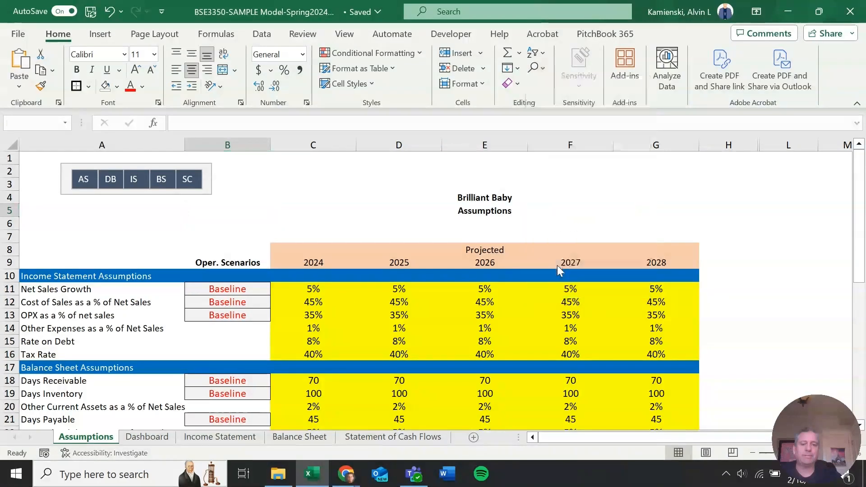
drag(351, 189, 428, 216)
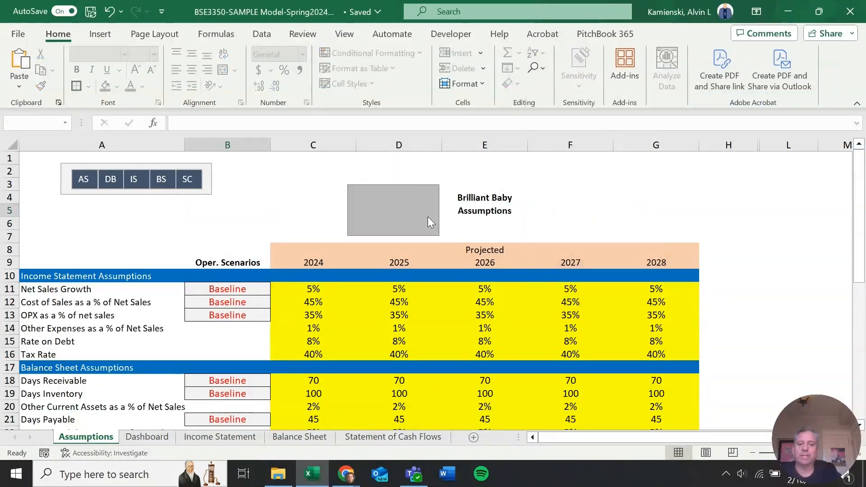
drag(282, 182, 433, 222)
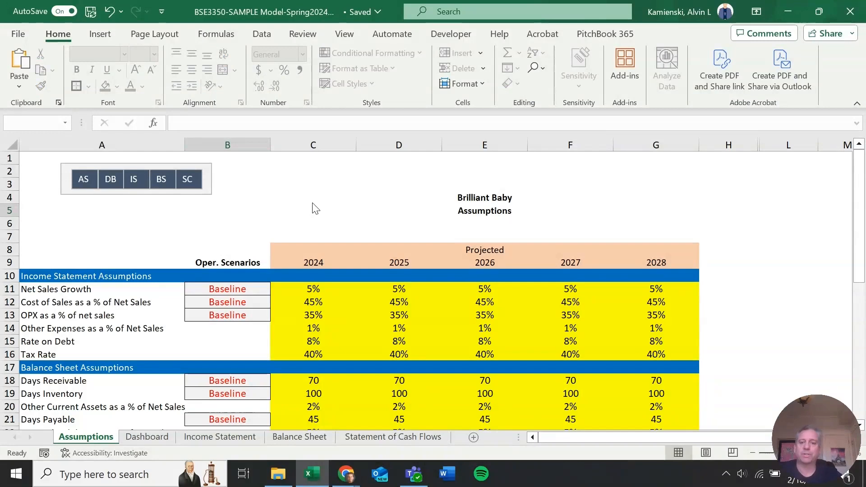
key(Escape)
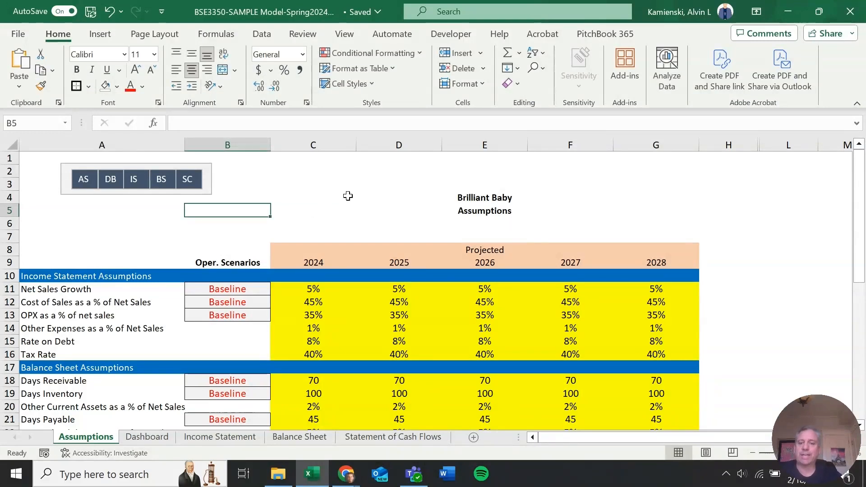
Select all navigation buttons with their backing box and nudge the group into the sheet's top-left corner
click(545, 71)
click(561, 268)
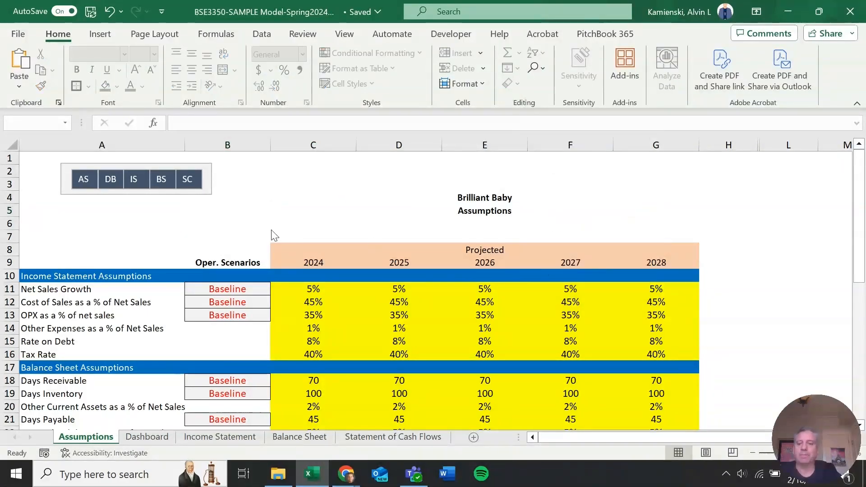
drag(246, 233, 19, 126)
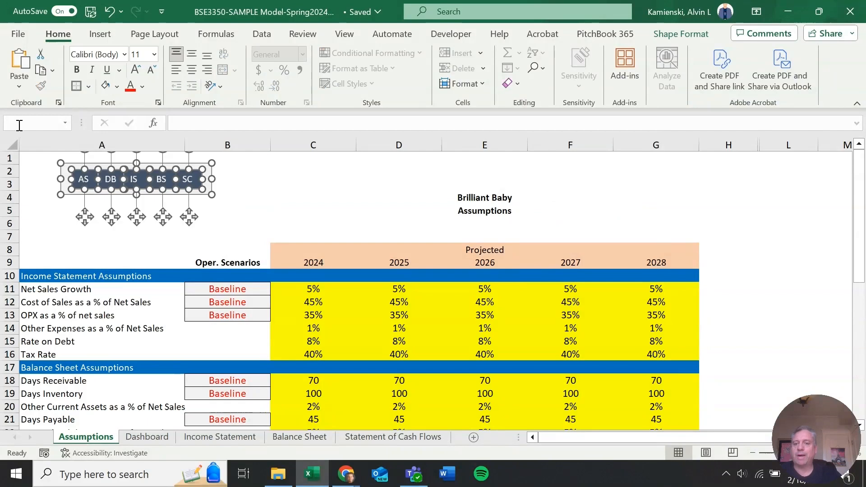
key(Left)
key(Left)
key(Left)
key(Left)
key(Left)
key(Left)
key(Left)
key(Left)
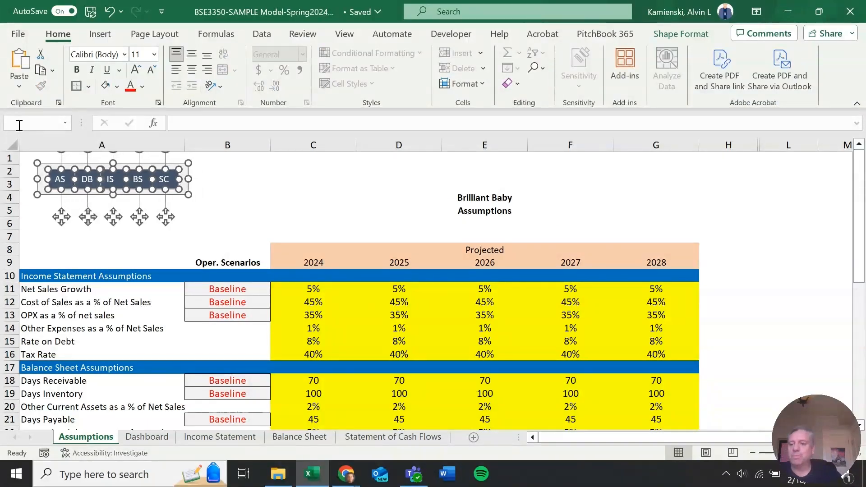
key(Left)
key(Left)
key(Left)
key(Left)
key(Left)
key(Left)
key(Up)
key(Up)
key(Up)
key(Up)
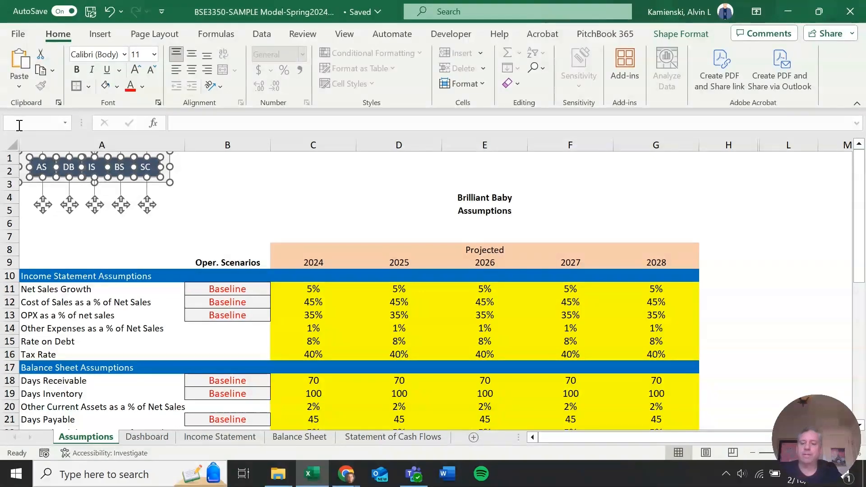
Paste the copied button group onto the Dashboard and Income Statement sheets
key(ctrl+Page_Down)
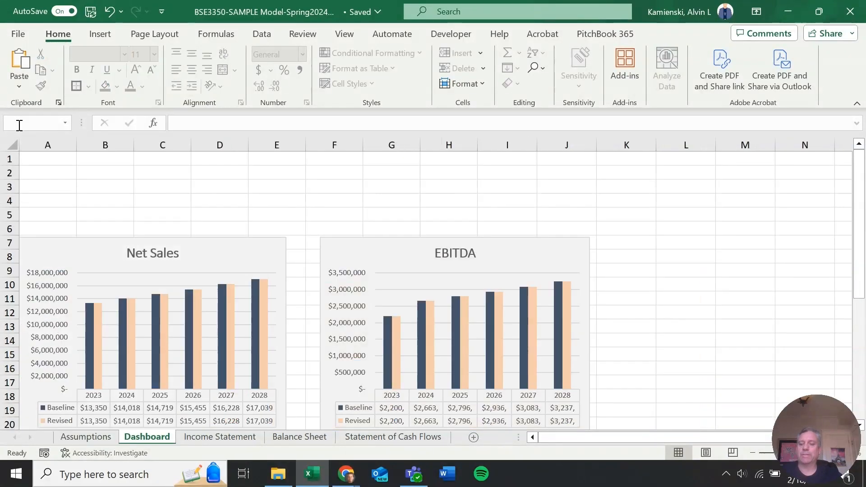
key(ctrl+v)
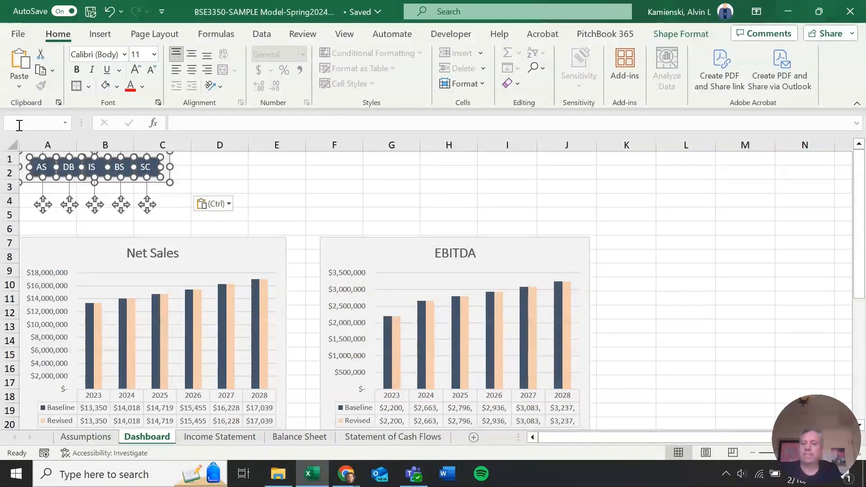
key(ctrl+Page_Down)
key(ctrl+v)
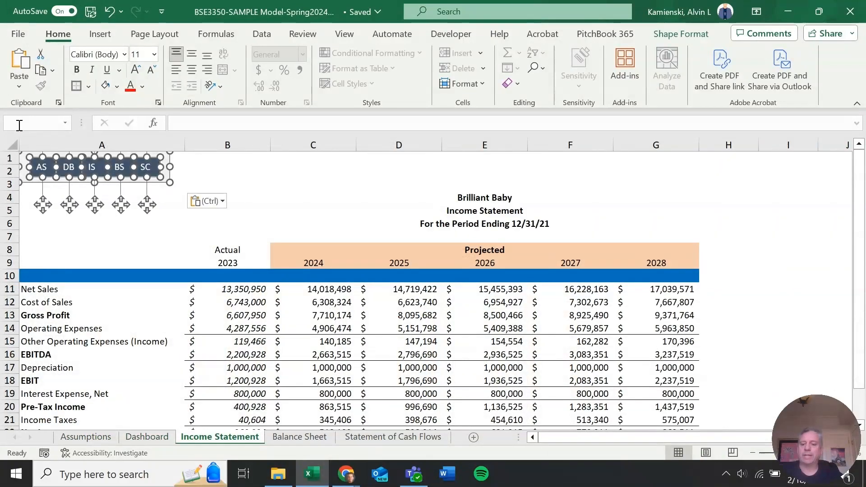
Paste the button group onto the Balance Sheet and nudge it into the top-left corner
key(ctrl+Page_Down)
key(ctrl+v)
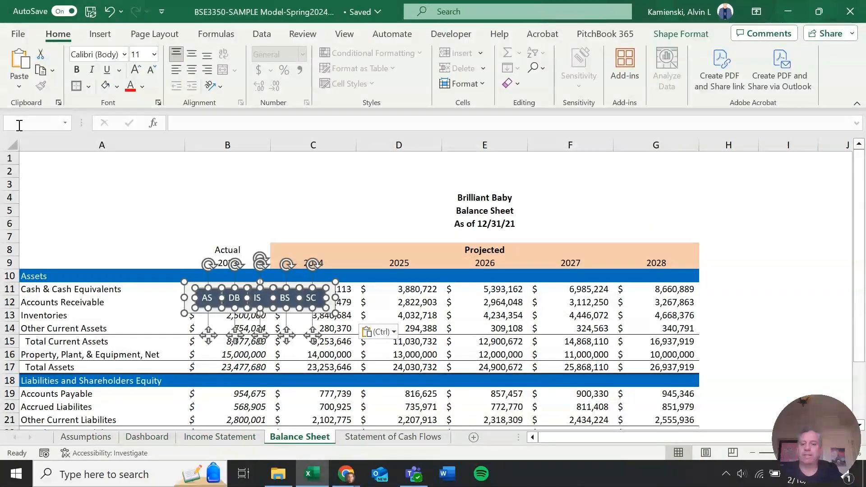
key(ctrl)
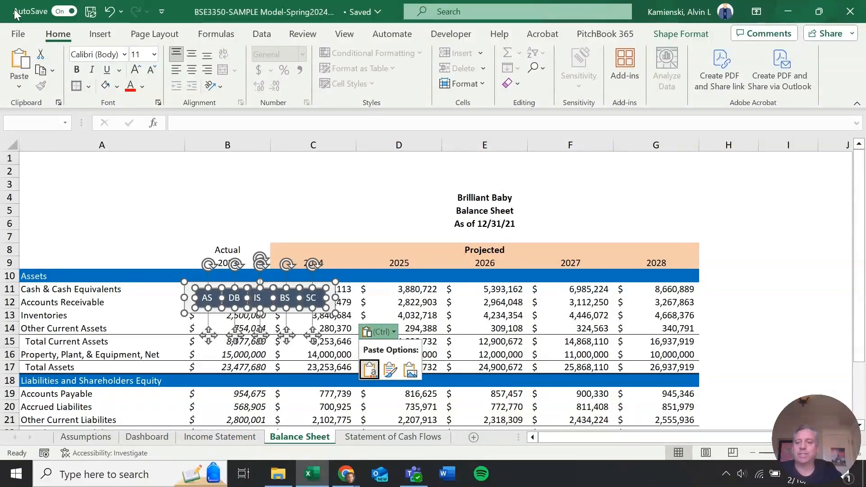
key(ctrl+z)
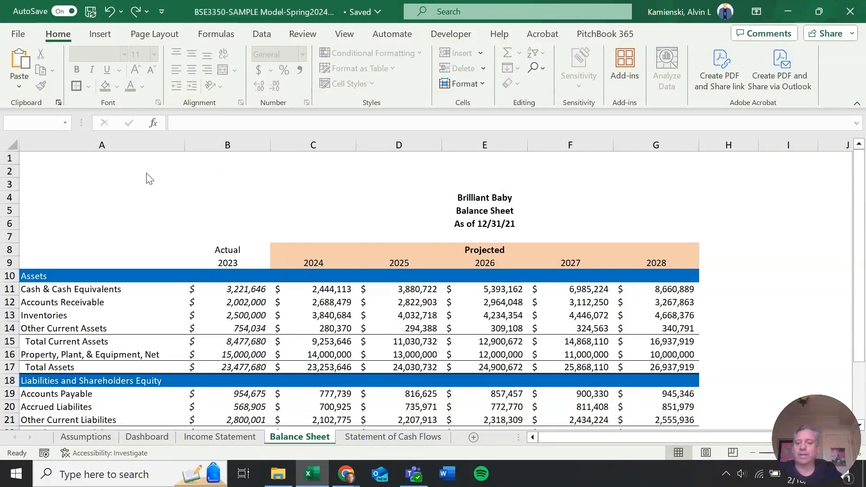
key(ctrl+z)
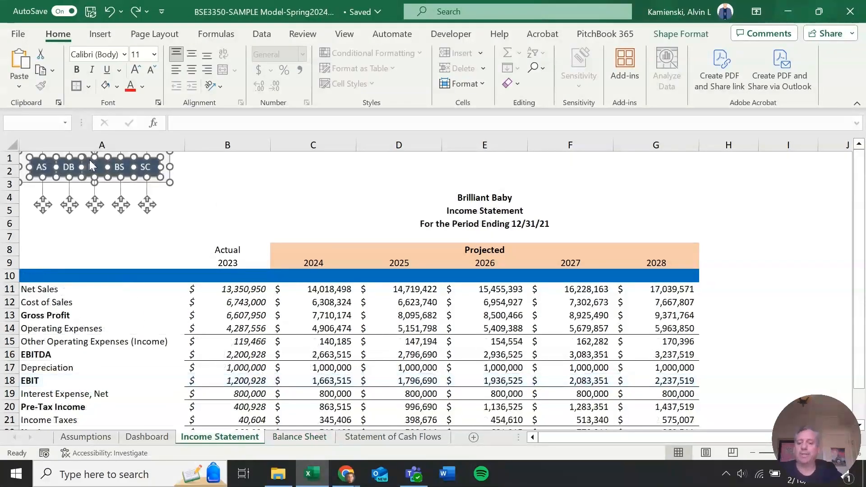
key(ctrl+z)
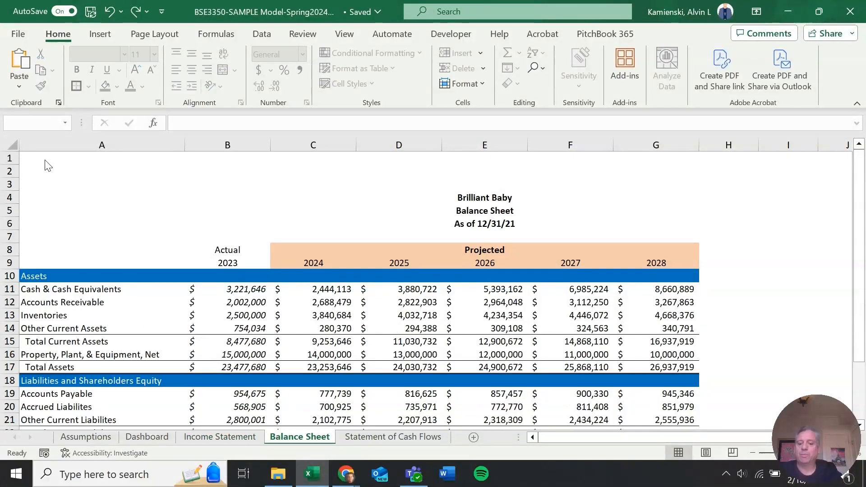
key(ctrl+y)
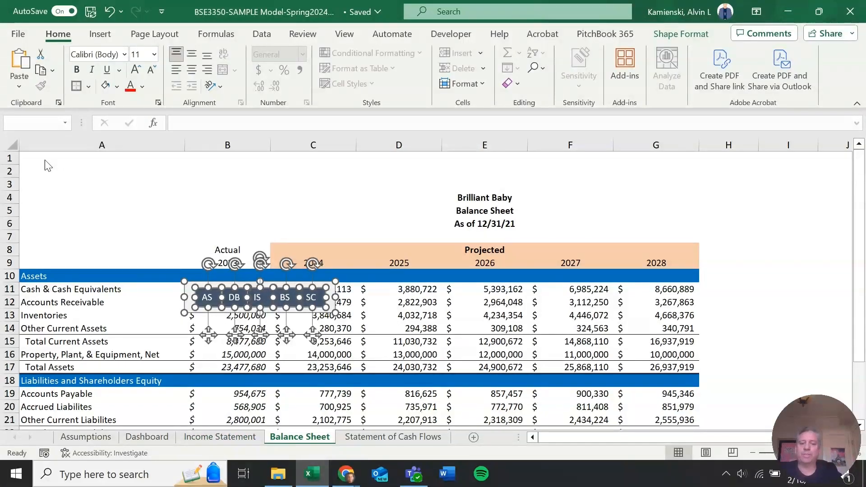
key(Up)
key(Up)
key(Up)
key(Up)
key(Up)
key(Up)
key(Up)
key(Up)
key(Up)
key(Up)
key(Up)
key(Up)
key(Up)
key(Up)
key(Up)
key(Up)
key(Up)
key(Up)
key(Up)
key(Up)
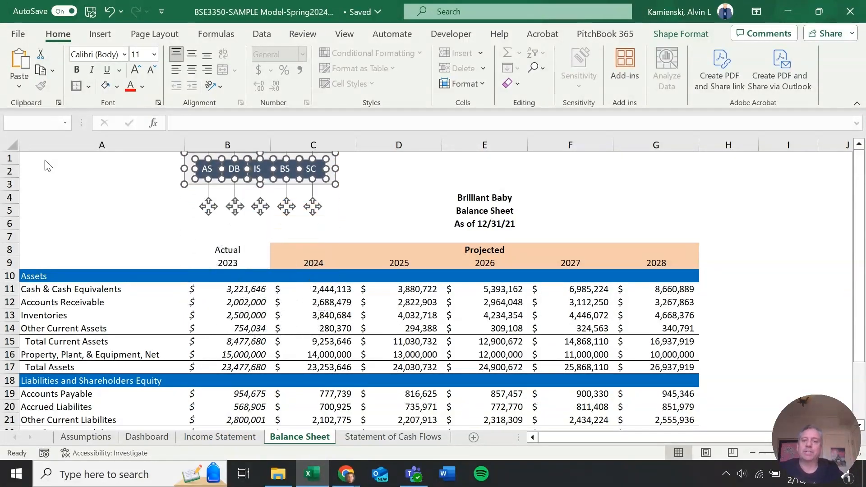
key(Left)
key(Left)
key(Left)
key(Left)
key(Left)
key(Left)
key(Left)
key(Left)
key(Left)
key(Left)
key(Left)
key(Left)
key(Left)
key(Left)
key(Left)
key(Left)
key(Left)
key(Left)
key(Left)
key(Left)
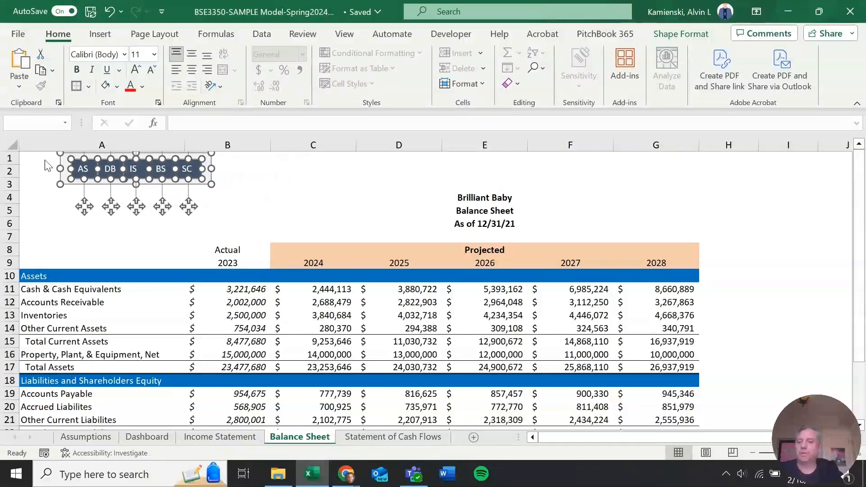
Paste the button group onto the Statement of Cash Flows sheet and nudge it into the top-left corner
key(ctrl+Page_Down)
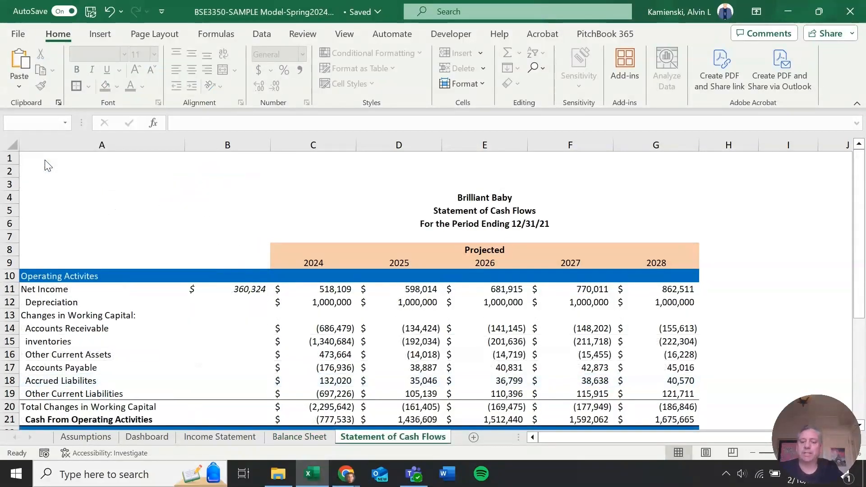
key(ctrl+v)
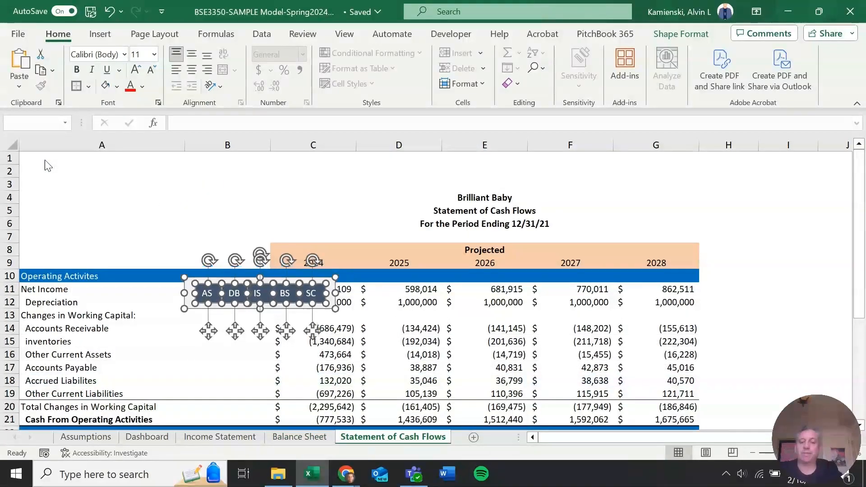
key(Up)
key(Up)
key(Up)
key(Up)
key(Up)
key(Up)
key(Up)
key(Up)
key(Up)
key(Up)
key(Up)
key(Up)
key(Up)
key(Up)
key(Up)
key(Up)
key(Up)
key(Up)
key(Up)
key(Up)
key(Left)
key(Left)
key(Left)
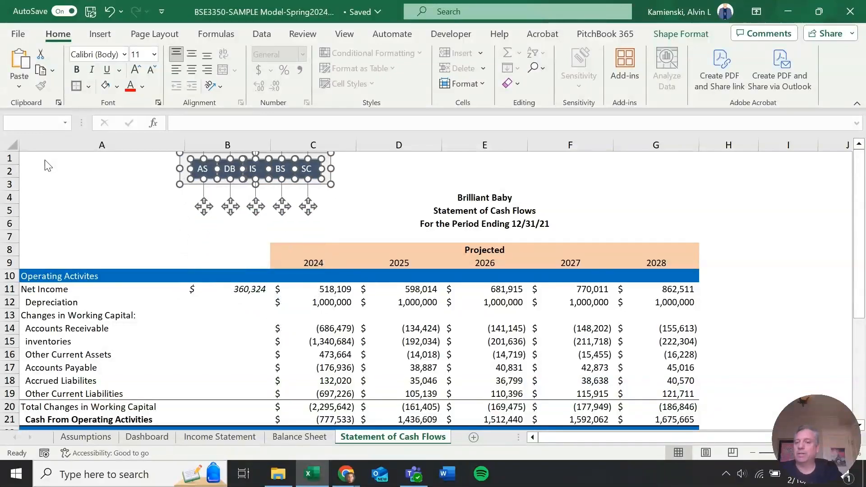
Nudge the button group on the Statement of Cash Flows sheet left so it sits against column A
key(Left)
key(Left)
key(Left)
key(Left)
key(Left)
key(Left)
key(Left)
key(Left)
key(Left)
key(Left)
key(Left)
key(Left)
key(Left)
key(Left)
key(Left)
key(Left)
key(Left)
key(Left)
key(Left)
key(Left)
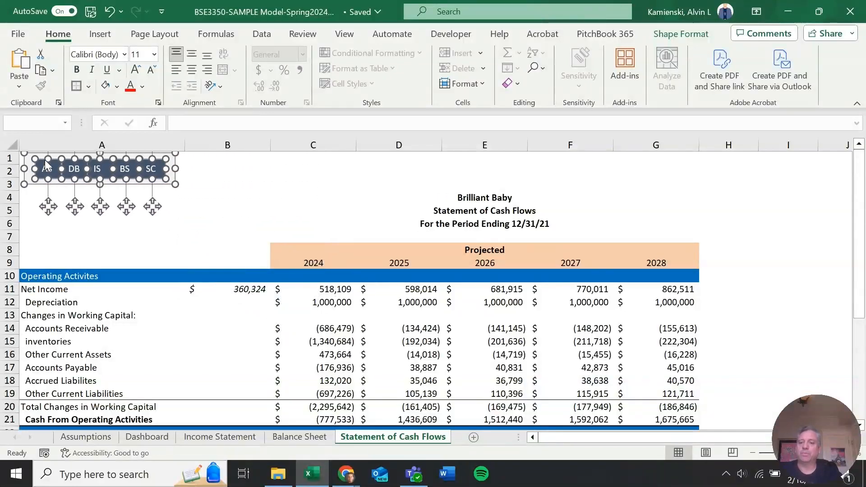
key(Left)
key(Left)
key(Left)
key(Left)
key(Left)
Flip back and forth through the sheets to compare the button group's position on each one
key(ctrl+Page_Up)
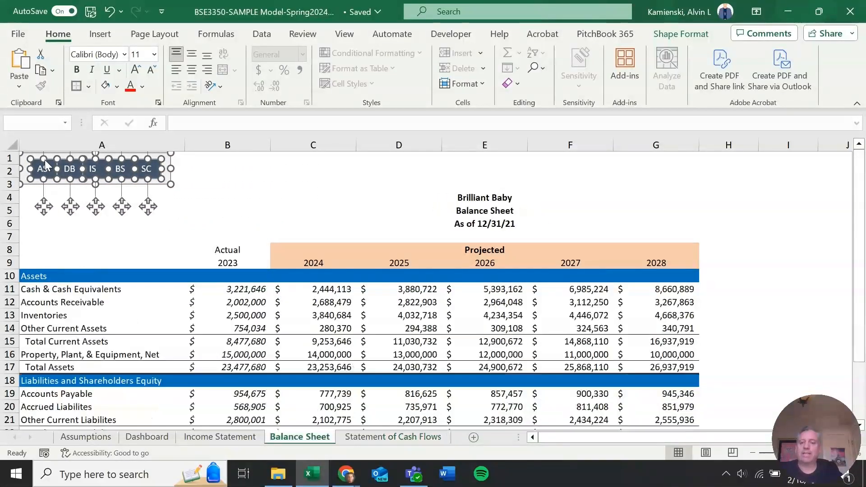
key(ctrl+Page_Up)
key(ctrl+Page_Down)
key(ctrl+Page_Up)
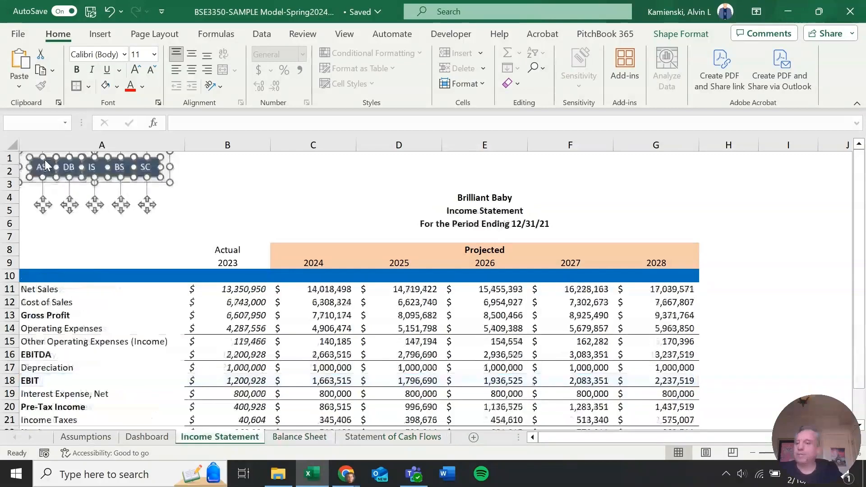
key(ctrl+Page_Up)
key(ctrl+Page_Up)
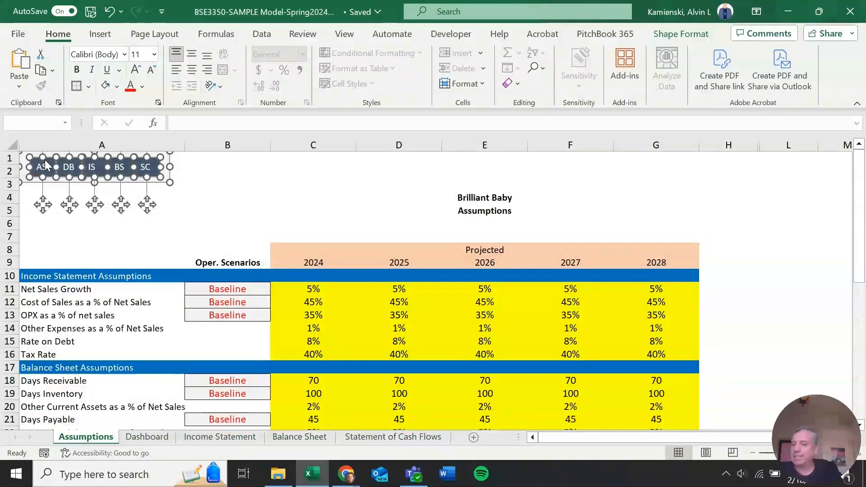
key(ctrl+Page_Down)
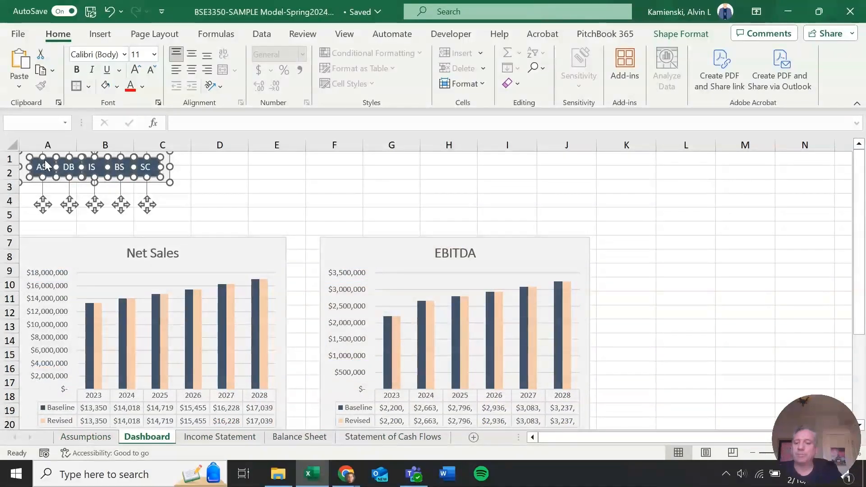
key(ctrl+Page_Down)
key(ctrl+Page_Up)
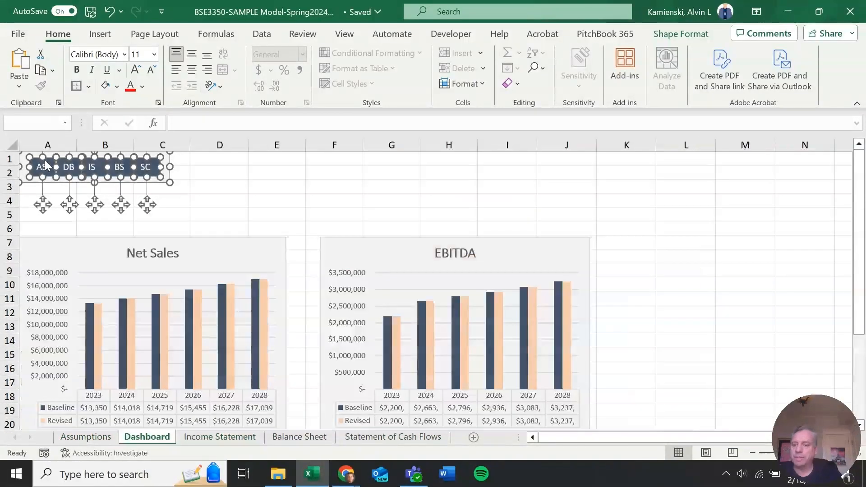
key(ctrl+Page_Down)
key(ctrl+Page_Down)
key(ctrl+Page_Up)
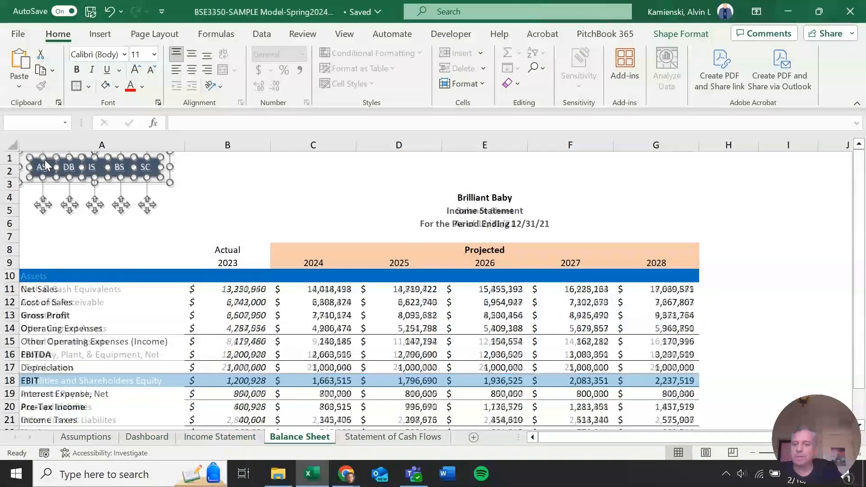
key(ctrl+Page_Down)
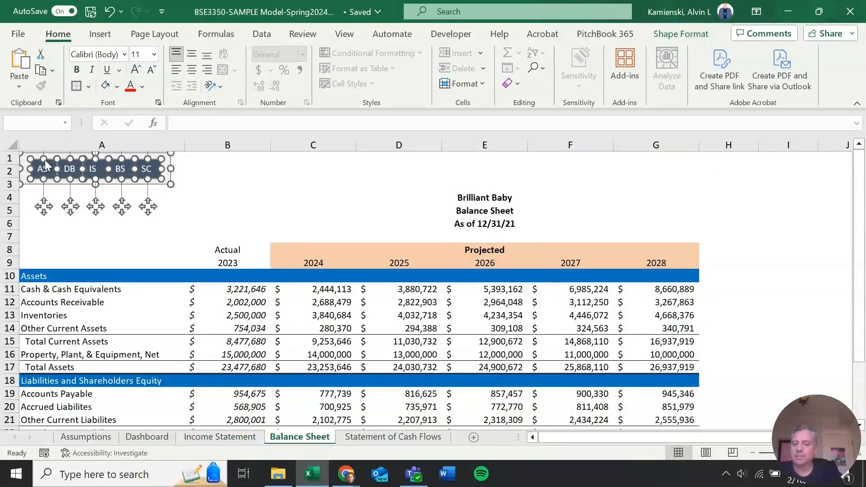
key(ctrl+Page_Up)
key(ctrl+Page_Down)
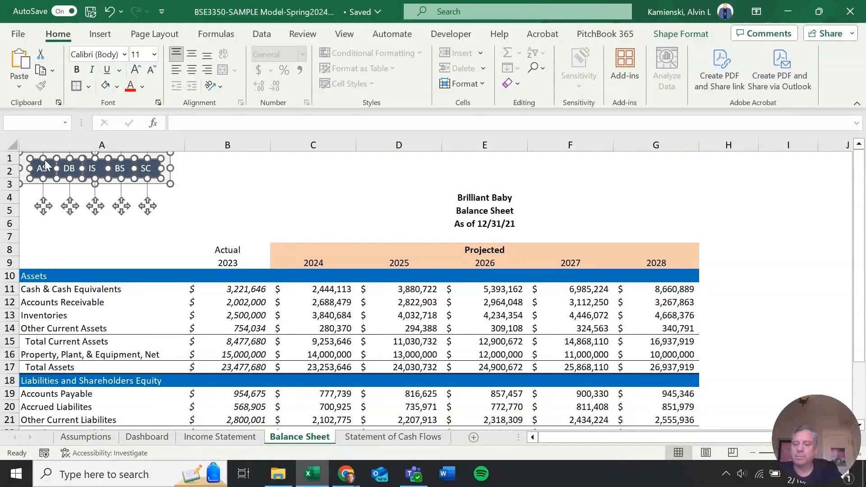
key(ctrl+Page_Up)
key(ctrl+Page_Down)
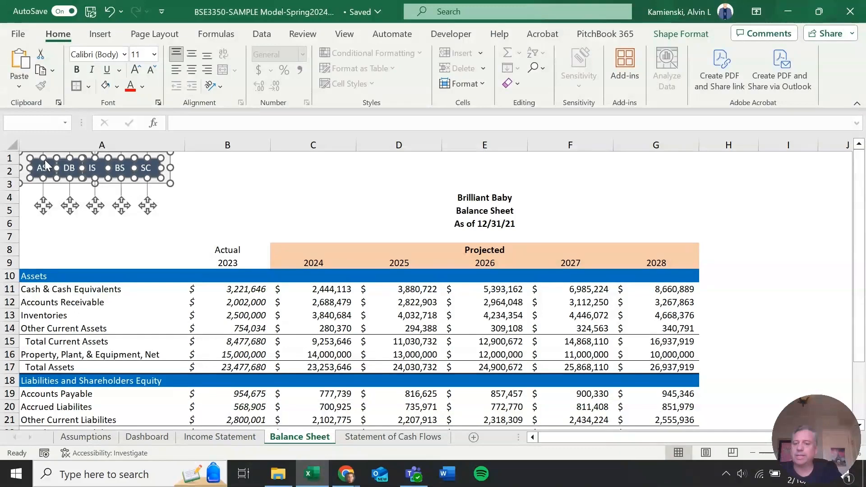
key(ctrl+Page_Up)
key(ctrl+Page_Down)
key(ctrl+Page_Down)
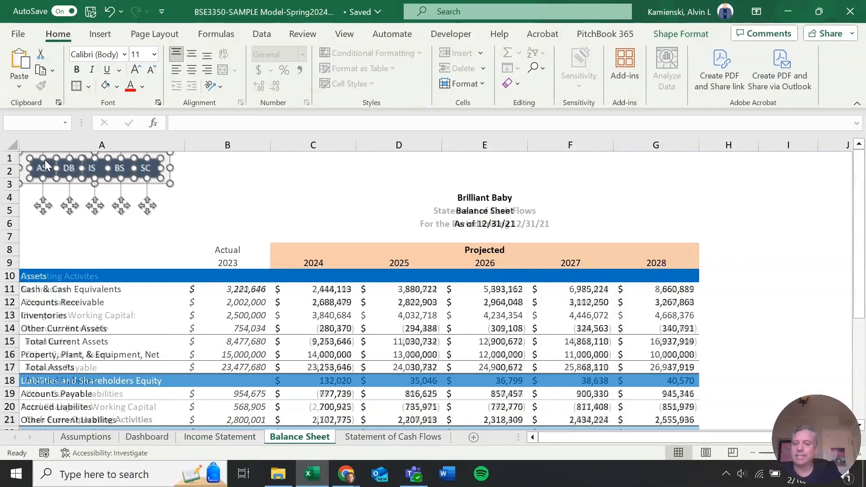
key(ctrl+Page_Up)
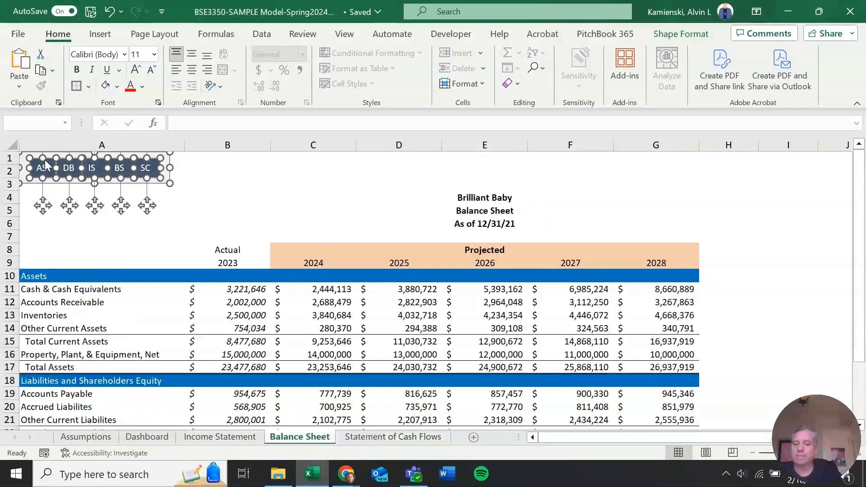
key(ctrl+Page_Up)
key(ctrl+Page_Down)
key(ctrl+Page_Up)
key(ctrl+Page_Down)
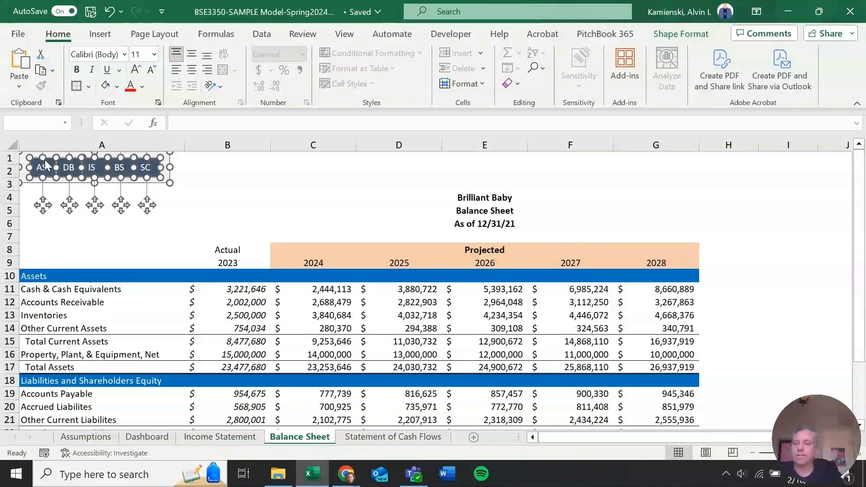
key(ctrl+Page_Up)
key(ctrl+Page_Down)
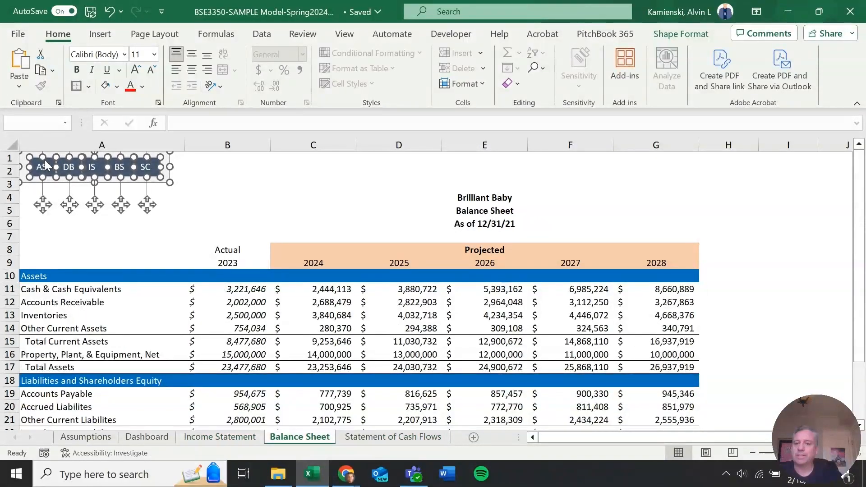
key(ctrl+Page_Up)
key(ctrl+Page_Down)
key(ctrl+Page_Up)
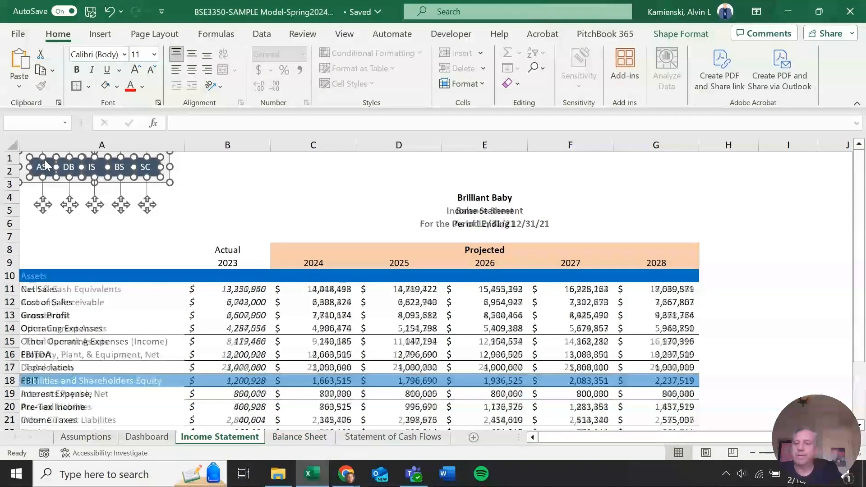
key(ctrl+Page_Down)
key(ctrl+Page_Down)
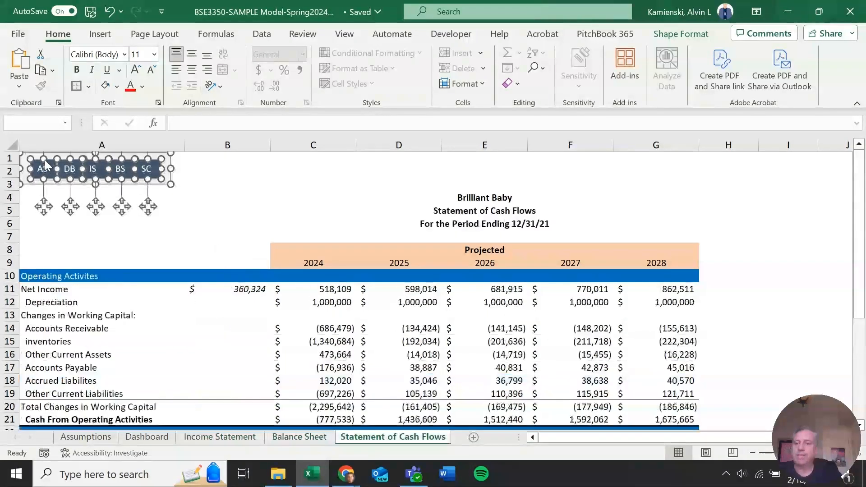
Nudge the Statement of Cash Flows button group up to line up with the other sheets
key(Up)
key(Up)
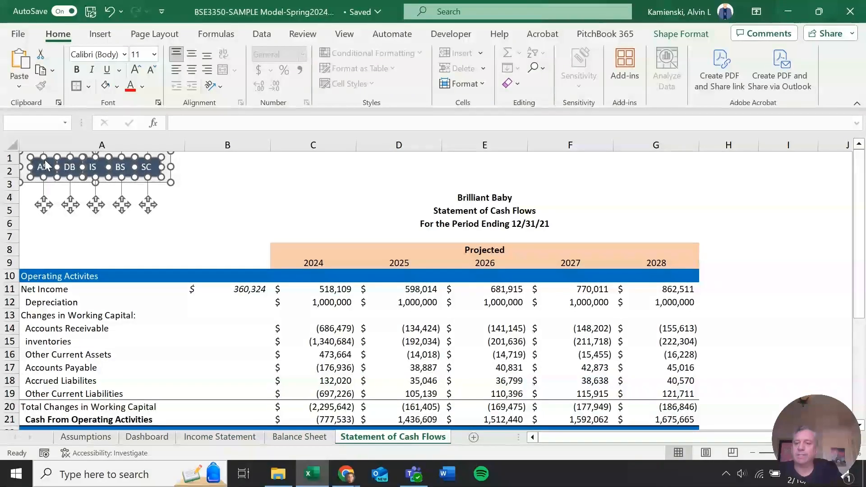
key(ctrl+Page_Up)
key(ctrl+Page_Down)
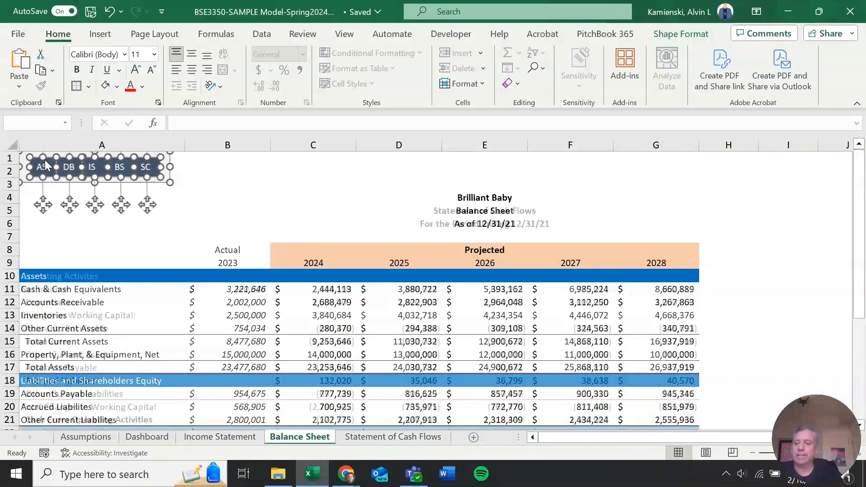
key(ctrl+Page_Up)
key(ctrl+Page_Down)
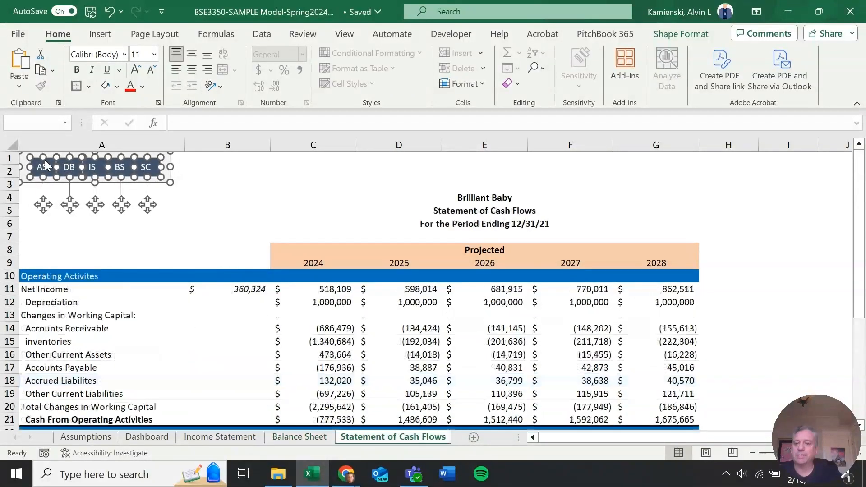
Deselect the button group on every sheet and return to the Assumptions sheet
key(ctrl+Page_Up)
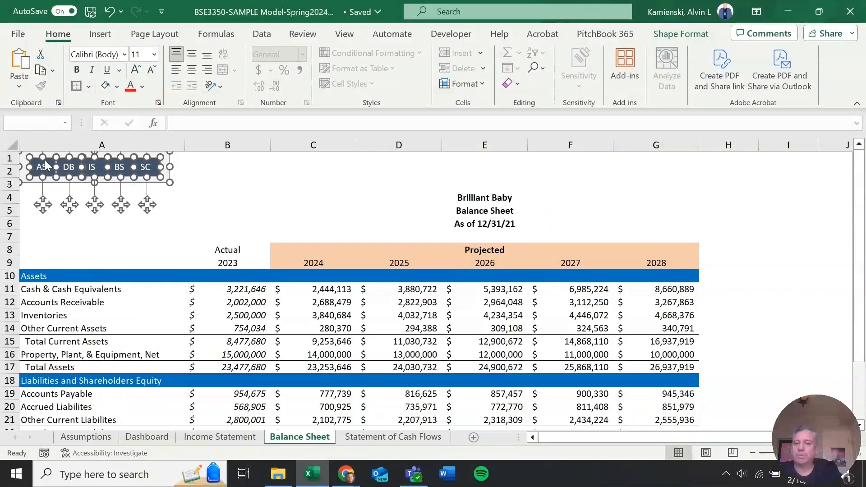
key(ctrl+Page_Down)
key(ctrl+Page_Up)
key(ctrl+Page_Up)
key(ctrl+Page_Up)
key(ctrl+Page_Up)
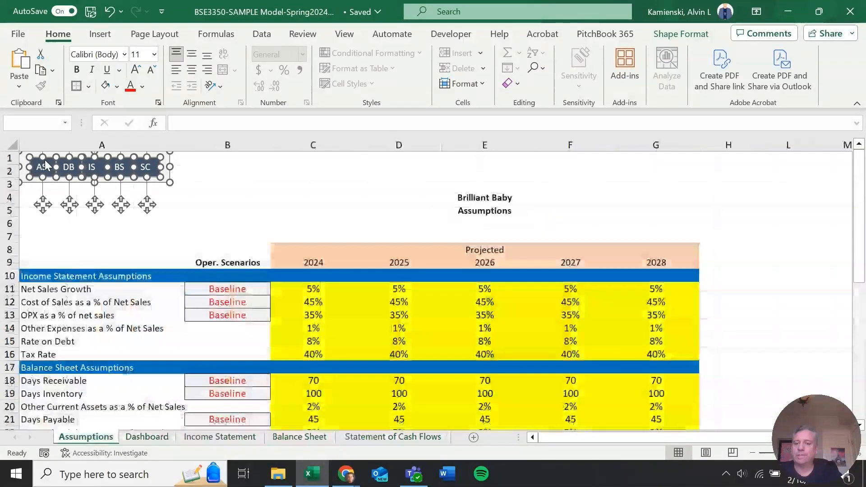
key(Escape)
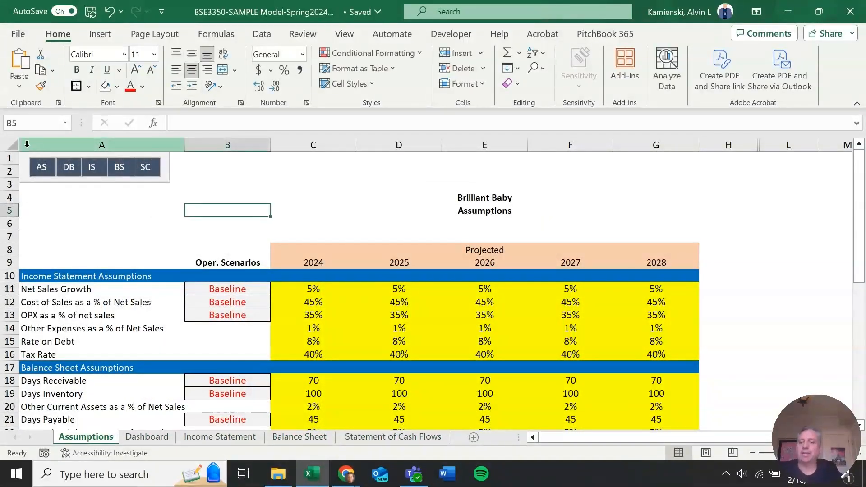
key(Home)
key(ctrl+Home)
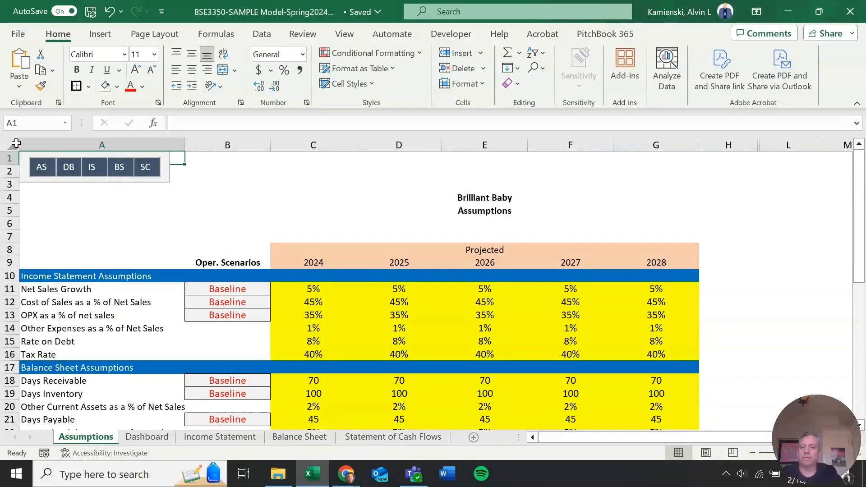
key(ctrl+Page_Down)
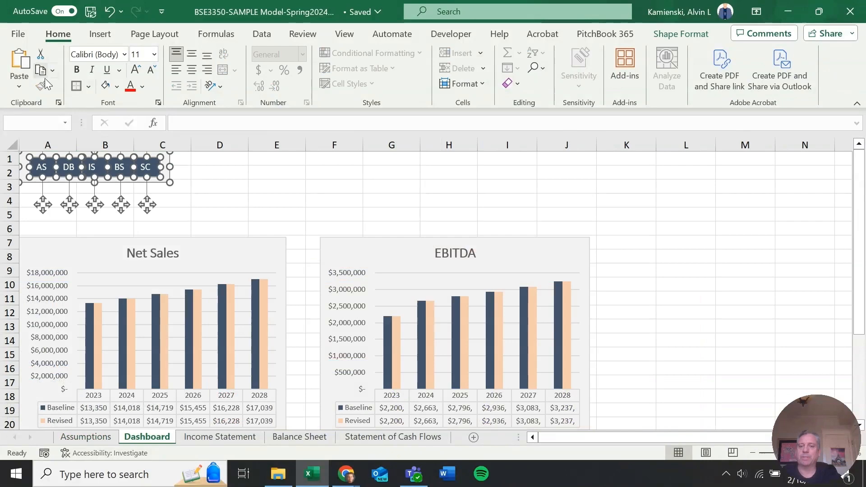
key(Escape)
key(ctrl+Page_Down)
key(Escape)
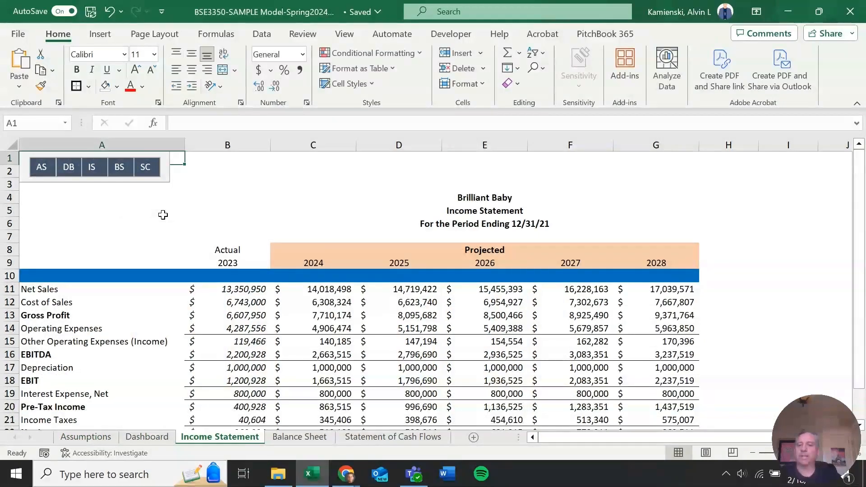
key(ctrl+Page_Down)
key(Escape)
key(ctrl+Page_Down)
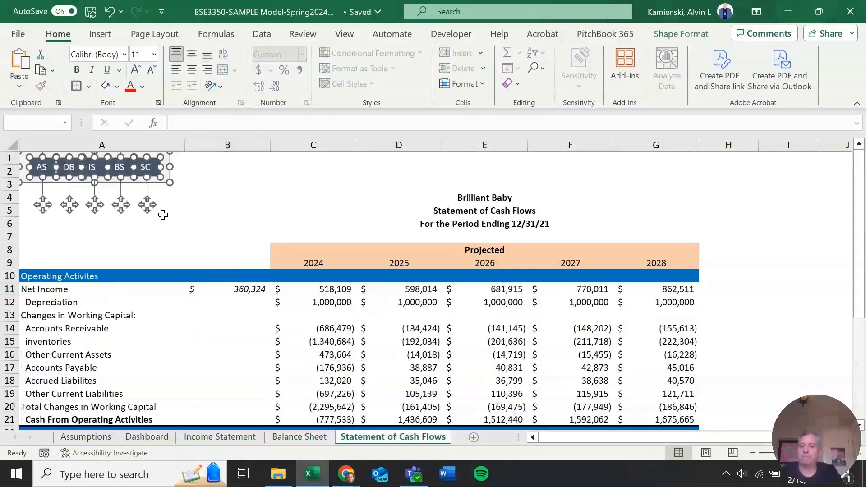
key(Escape)
key(ctrl+Page_Up)
key(ctrl+Page_Up)
key(ctrl+Page_Up)
key(ctrl+Page_Up)
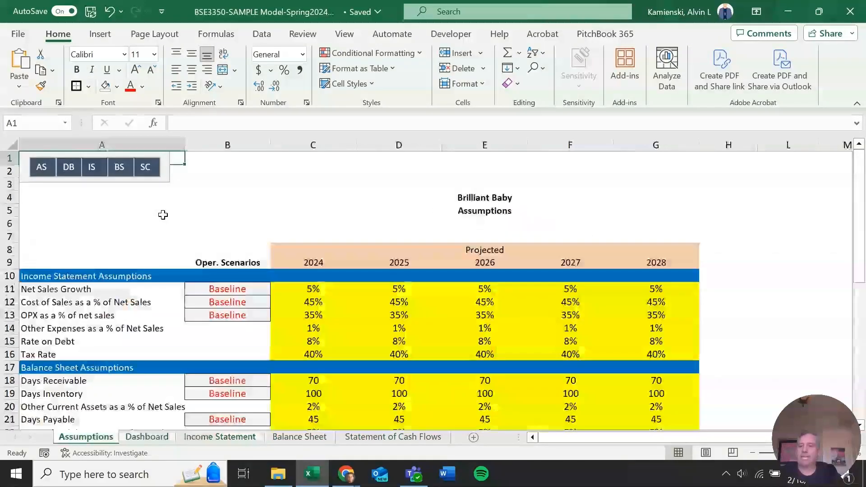
Test the AS, DB, IS, BS and SC buttons by following each link to its sheet
click(48, 171)
click(69, 175)
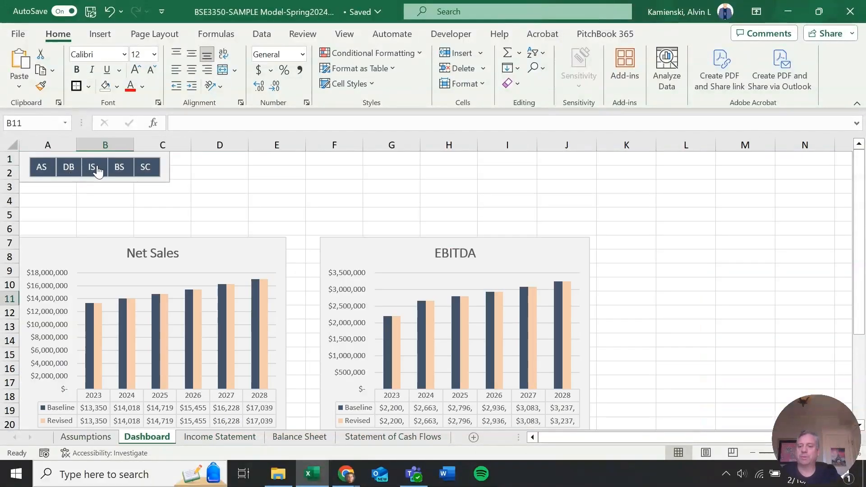
click(95, 172)
click(119, 175)
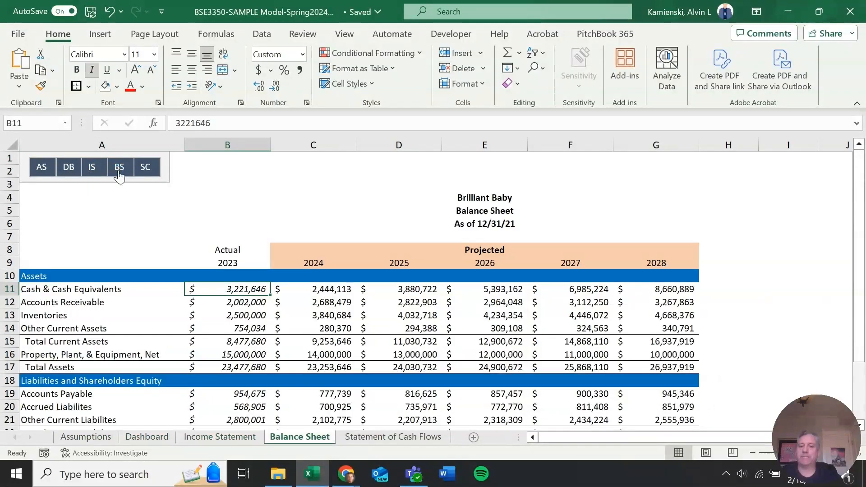
click(146, 170)
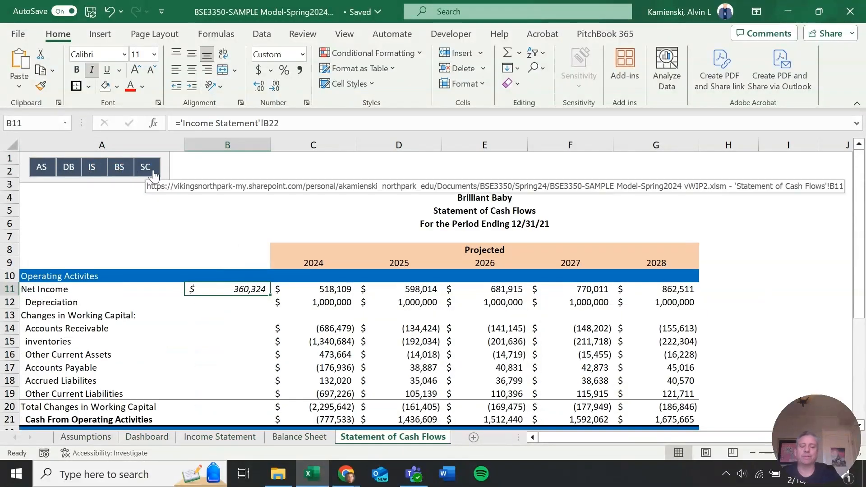